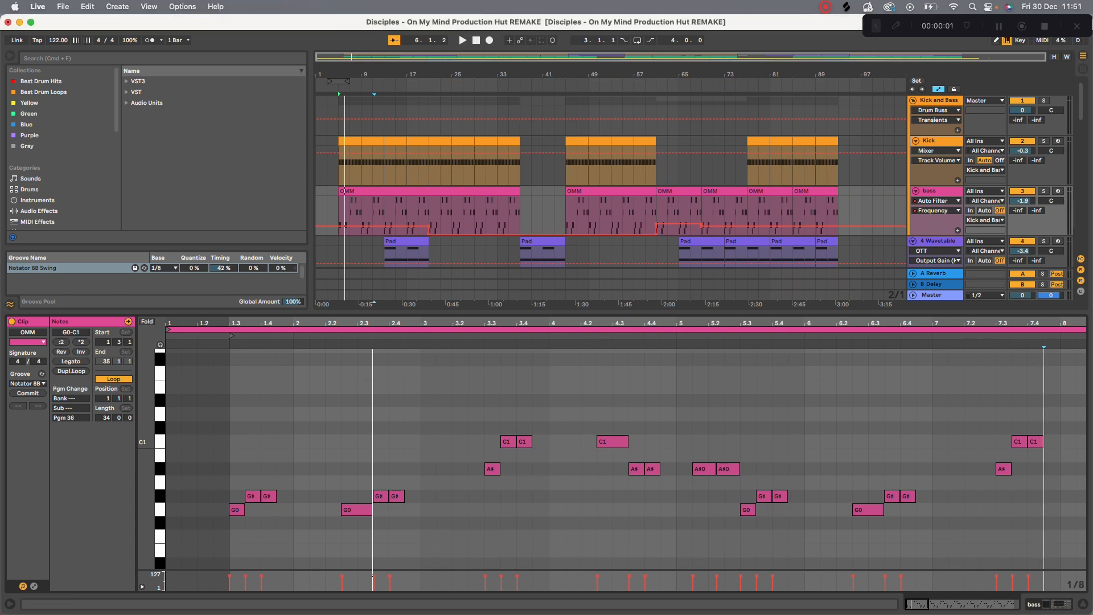
Step: Solo the Kick and Bass group and audition it from bar 5
{"action": "left_click", "coordinate": [1043, 100]}
{"action": "key", "text": "space"}
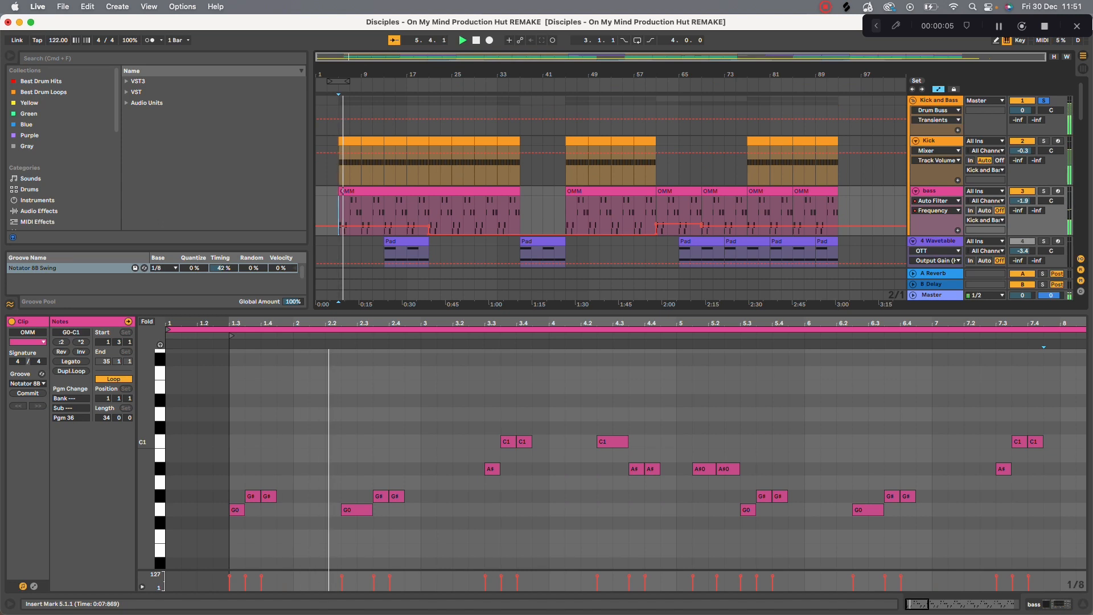
{"action": "scroll", "coordinate": [322, 171], "scroll_direction": "up", "scroll_amount": 4}
{"action": "key", "text": "space"}
Step: View the device chains of the Kick and Bass group, the Kick track and the bass track in turn
{"action": "double_click", "coordinate": [937, 100]}
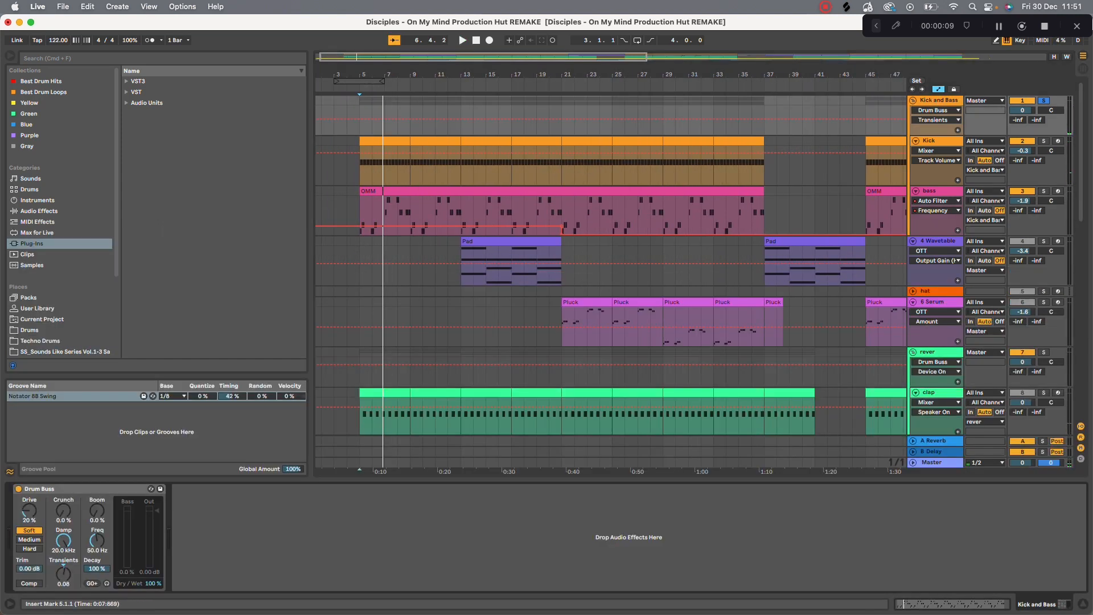
{"action": "left_click", "coordinate": [936, 141]}
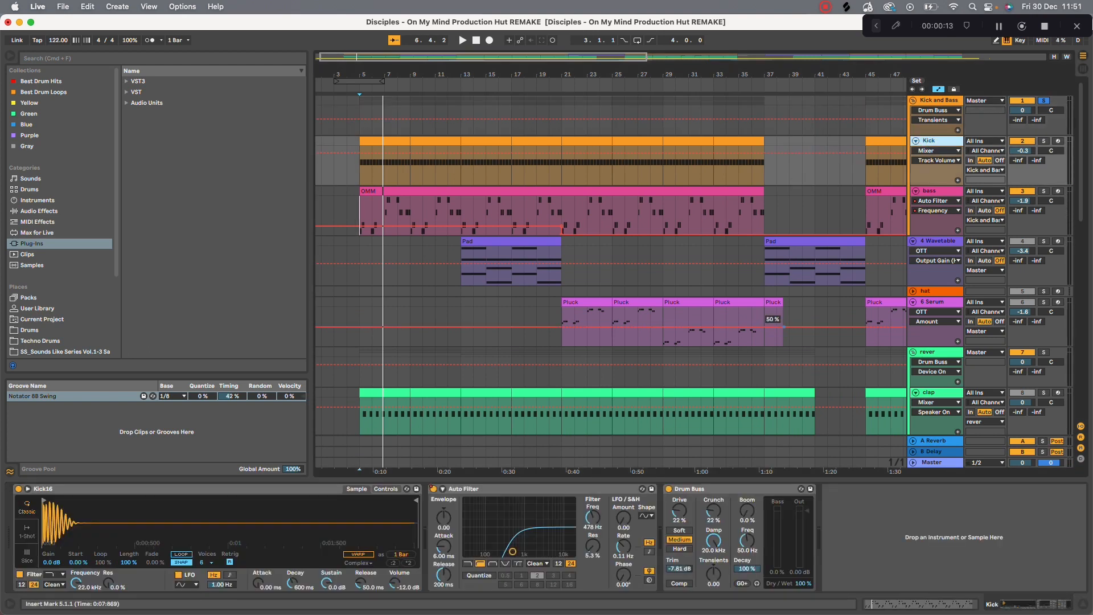
{"action": "left_click", "coordinate": [936, 190]}
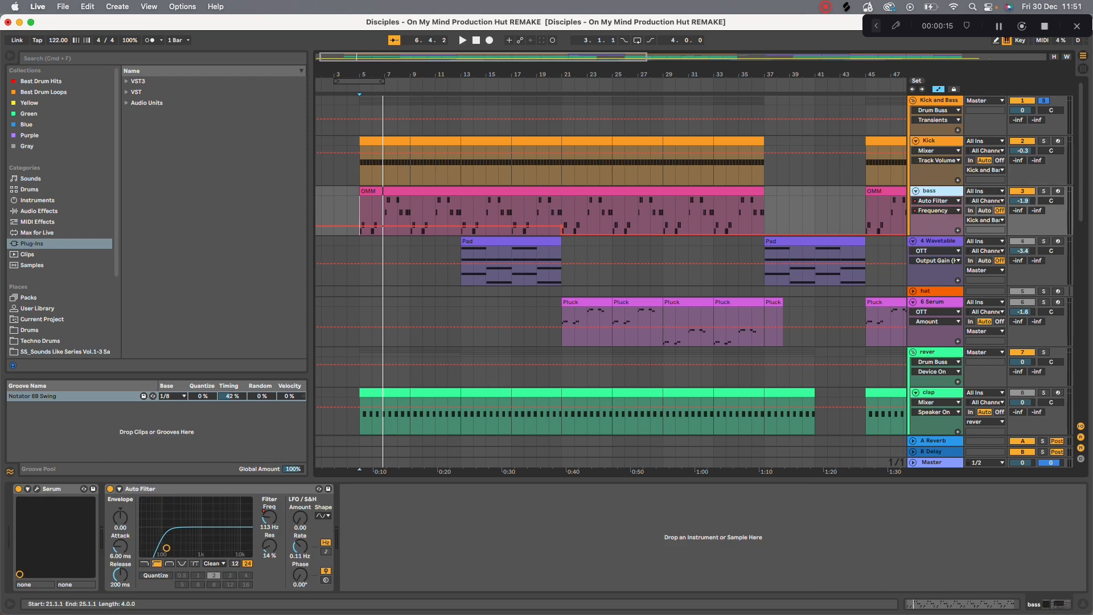
Step: Show the automation of the bass track's Auto Filter frequency and play the arrangement from bar 19
{"action": "right_click", "coordinate": [266, 517]}
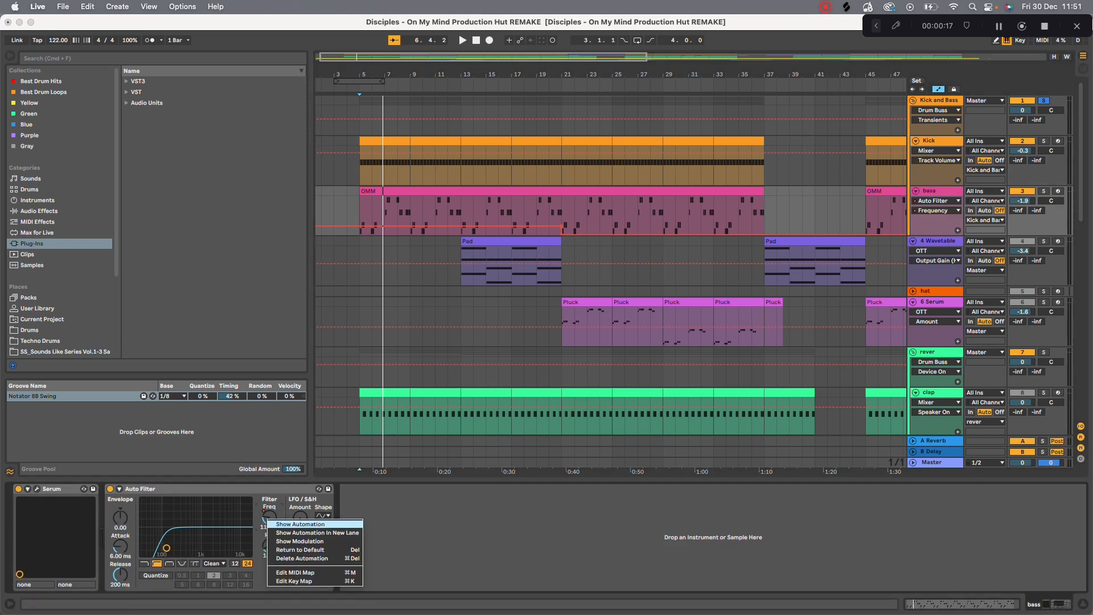
{"action": "left_click", "coordinate": [293, 523]}
{"action": "left_click", "coordinate": [536, 213]}
{"action": "key", "text": "space"}
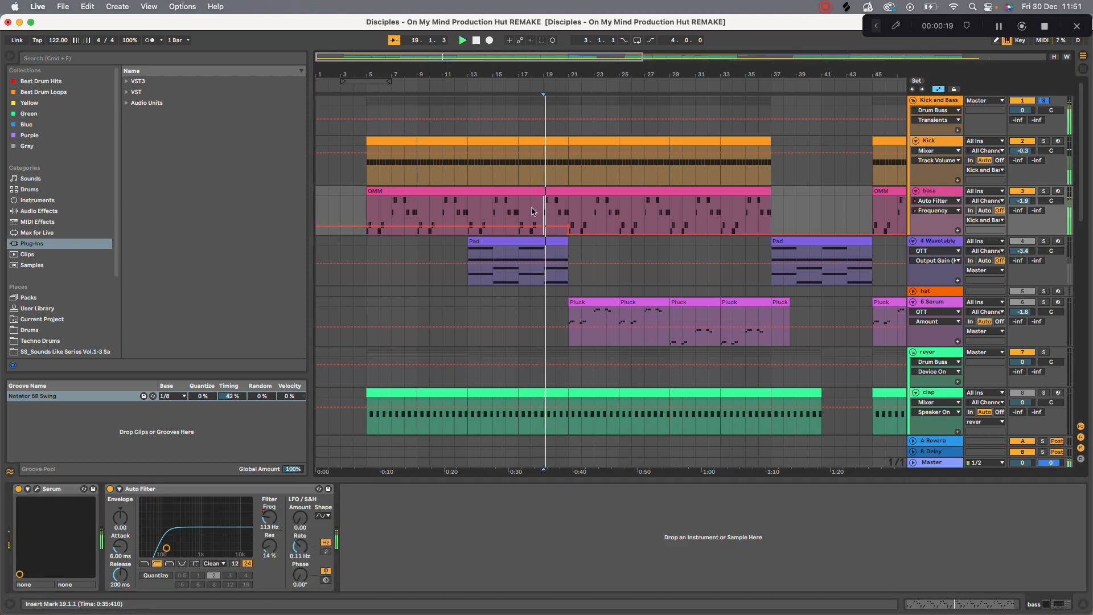
{"action": "scroll", "coordinate": [568, 228], "scroll_direction": "up", "scroll_amount": 3}
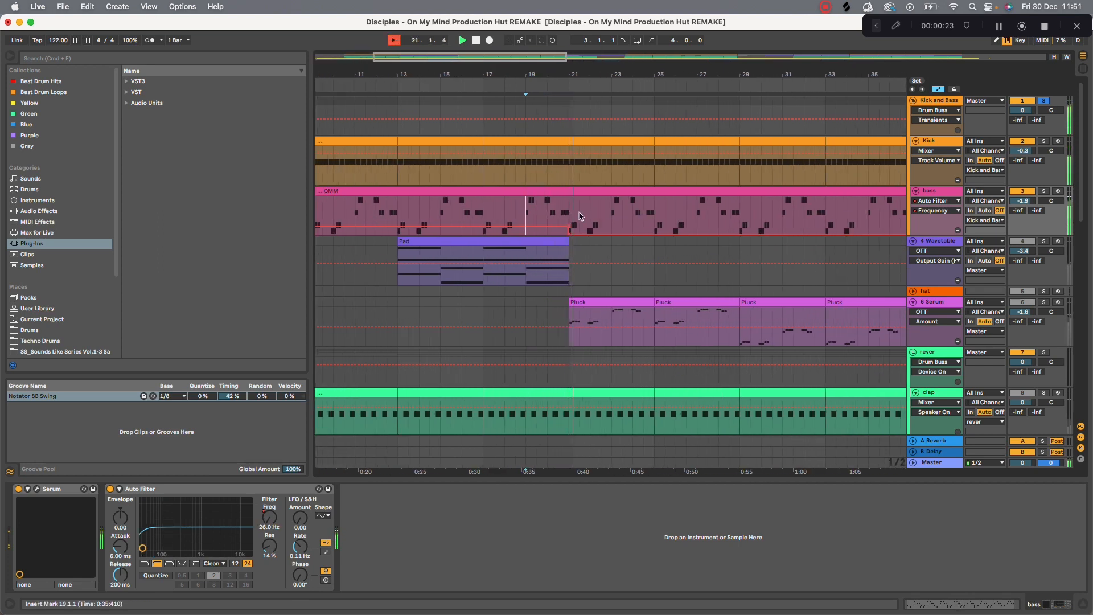
{"action": "key", "text": "XF86AudioRaiseVolume"}
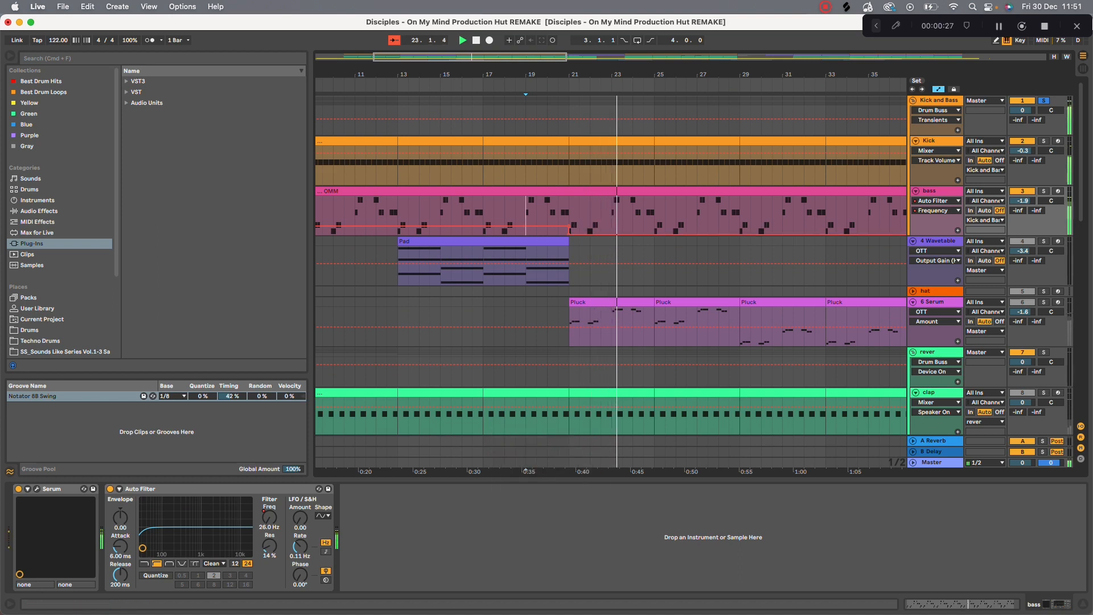
Step: Unsolo the Kick and Bass group and take a closer look at the Kick track's sample waveform
{"action": "key", "text": "s"}
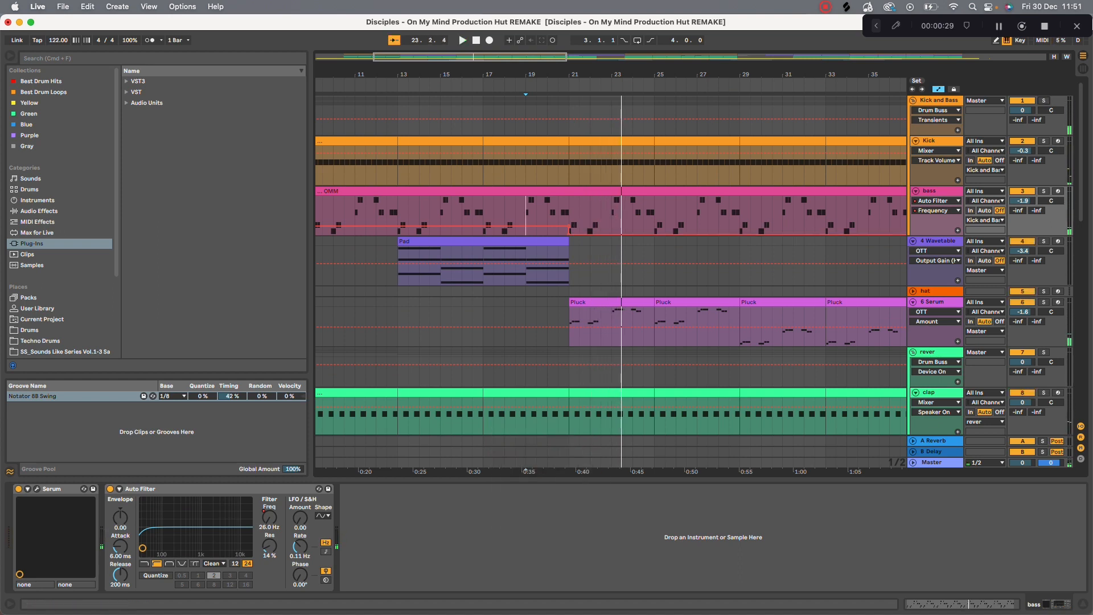
{"action": "key", "text": "minus"}
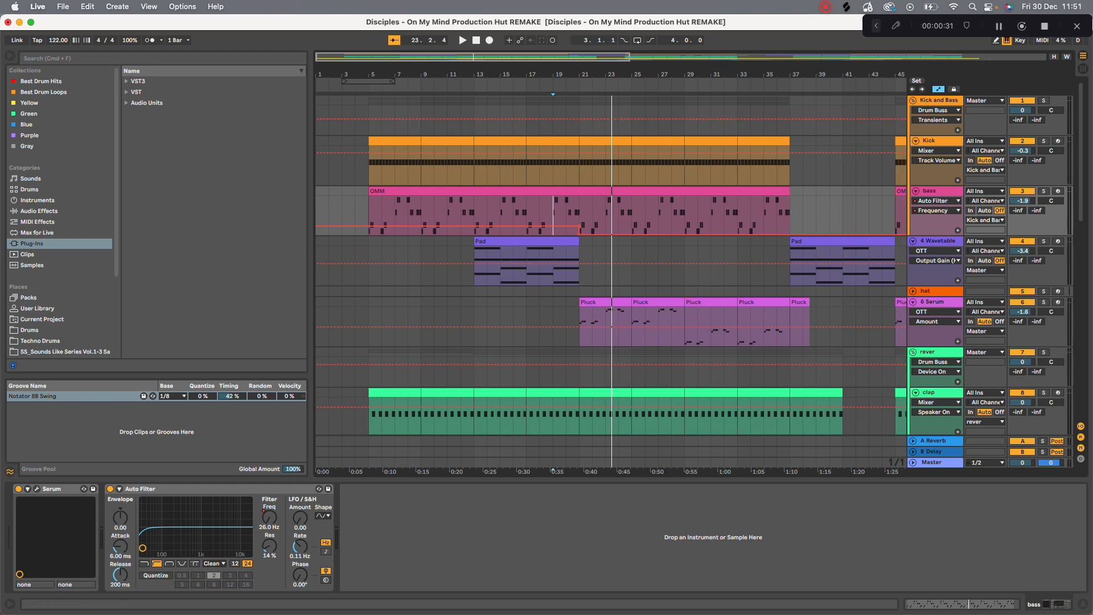
{"action": "left_click", "coordinate": [938, 101]}
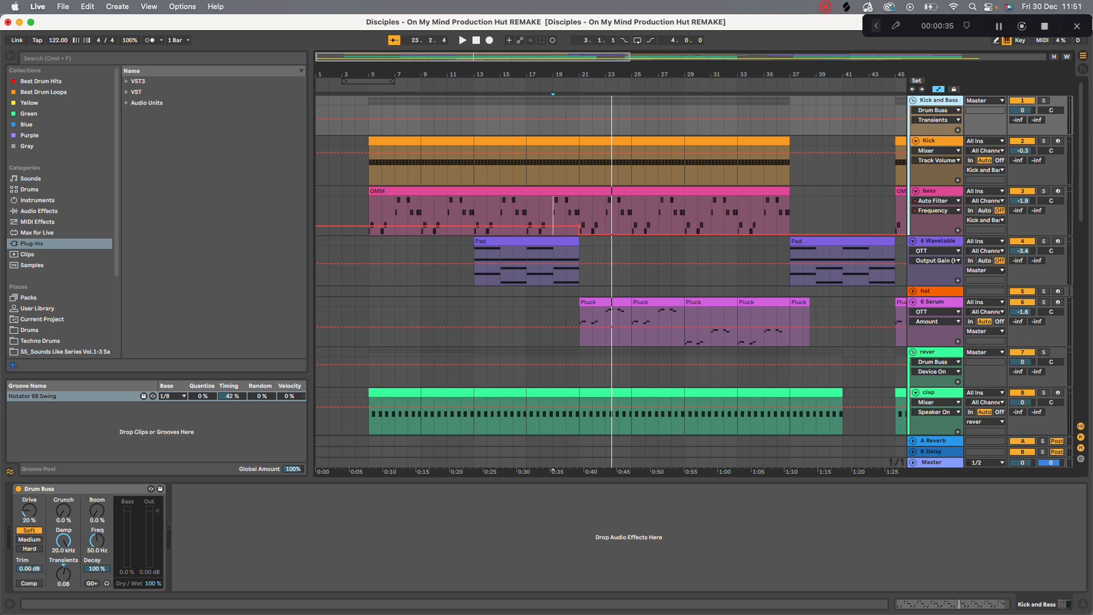
{"action": "left_click", "coordinate": [933, 141]}
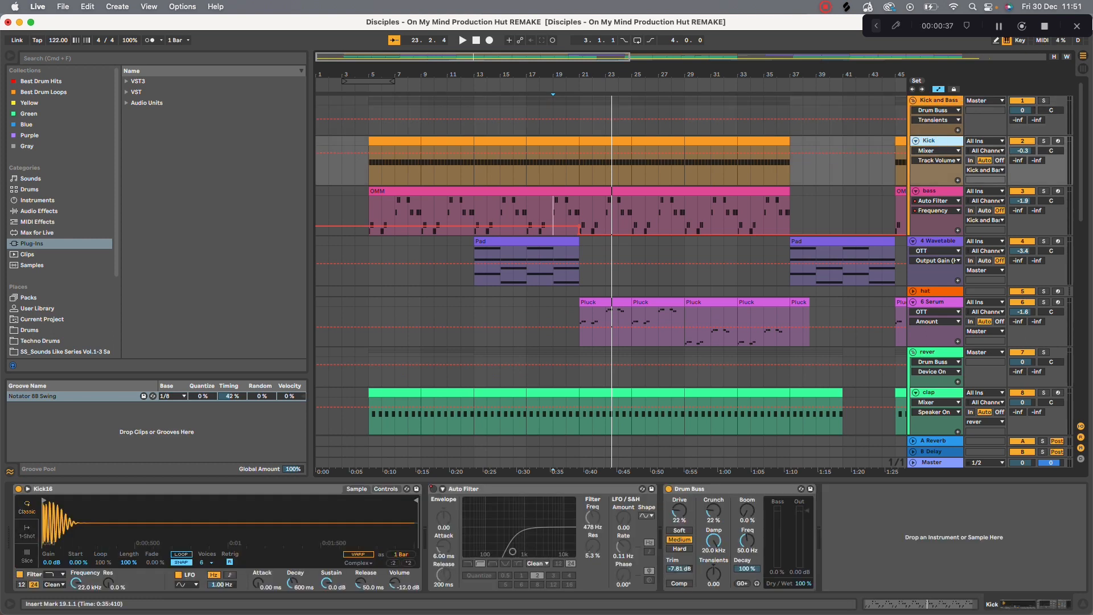
{"action": "mouse_move", "coordinate": [142, 506]}
{"action": "left_mouse_down"}
{"action": "mouse_move", "coordinate": [143, 546]}
{"action": "mouse_move", "coordinate": [142, 526]}
{"action": "left_mouse_up"}
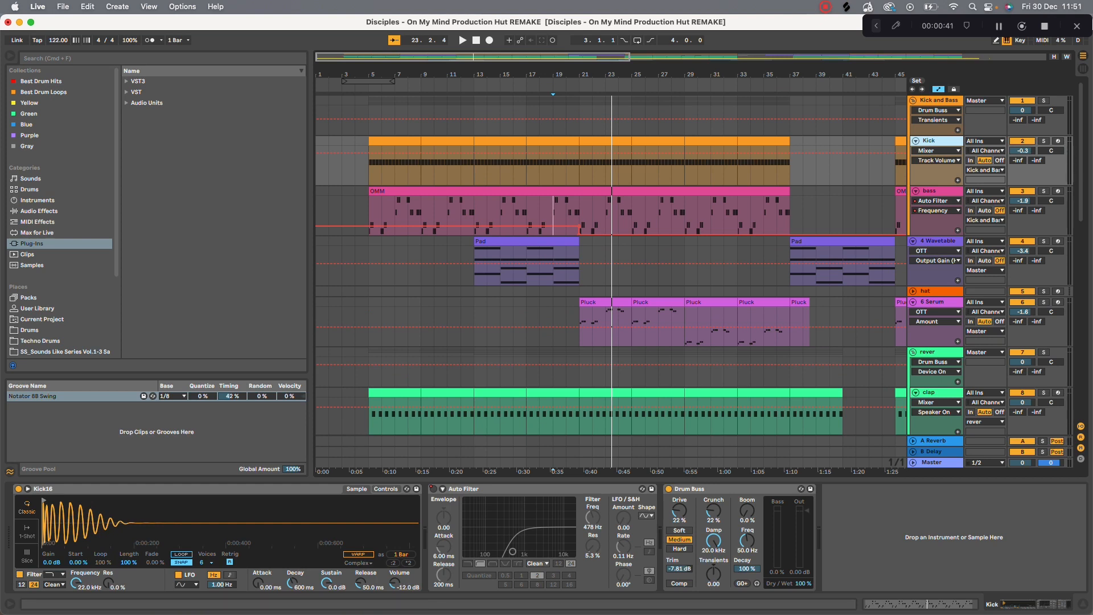
Step: Solo the Kick track and audition it from bar 21
{"action": "left_click", "coordinate": [1042, 140]}
{"action": "key", "text": "space"}
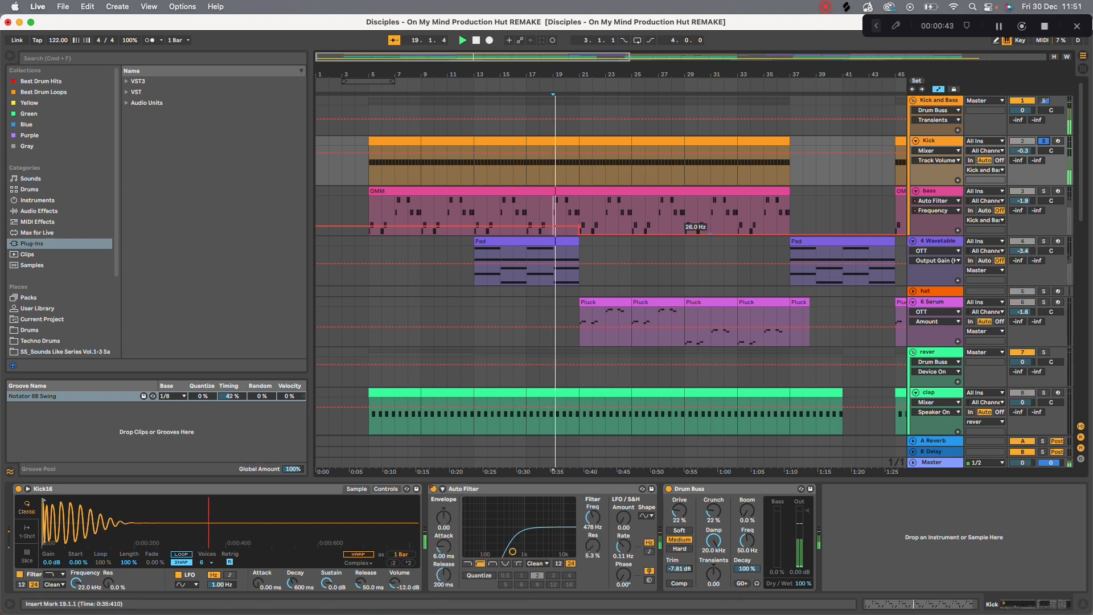
{"action": "left_click", "coordinate": [578, 162]}
{"action": "key", "text": "space"}
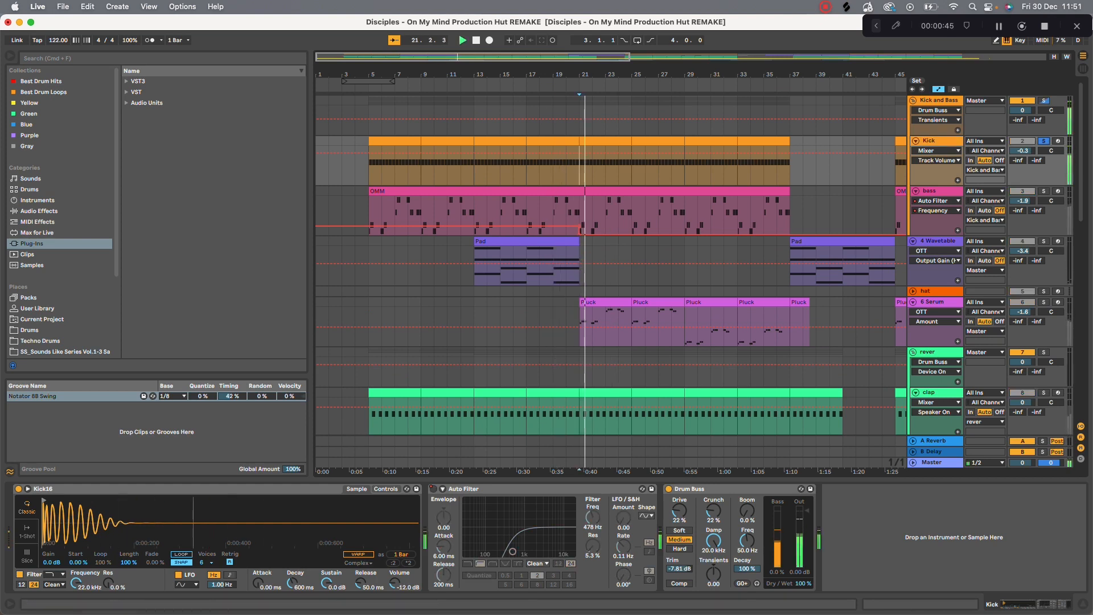
Step: Bypass and re-enable the Kick track's Drum Buss during playback to compare the sound, and stop playback
{"action": "left_click", "coordinate": [669, 488]}
{"action": "left_click", "coordinate": [668, 488]}
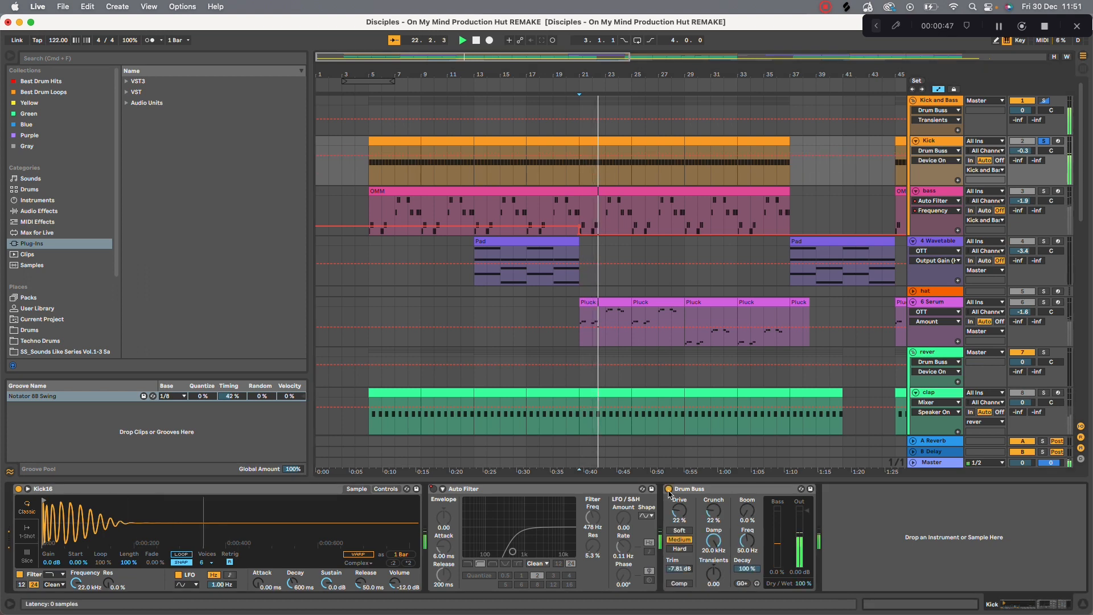
{"action": "key", "text": "space"}
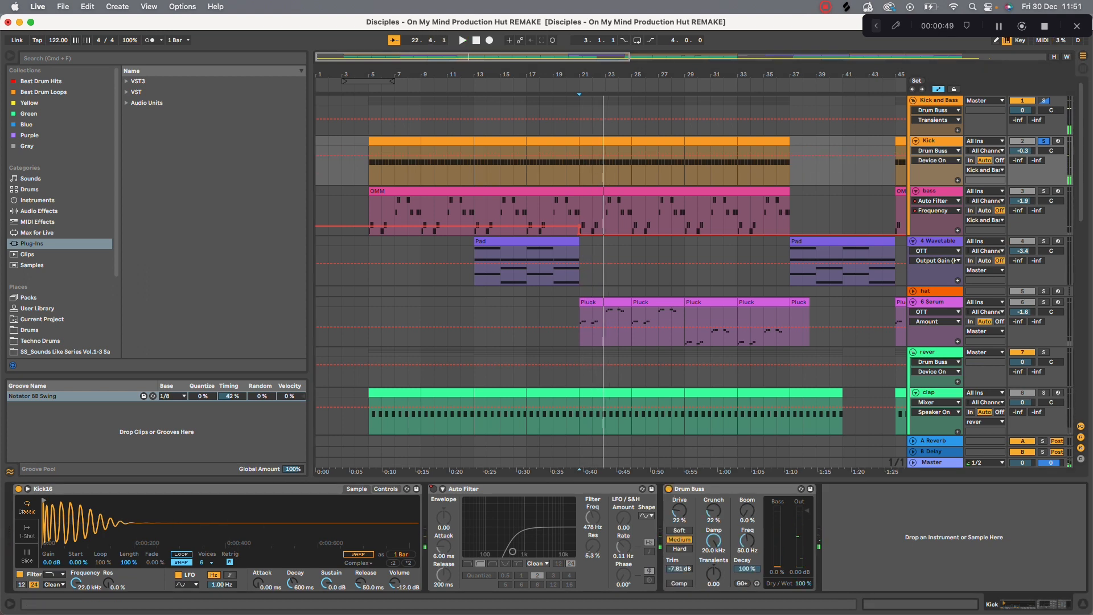
Step: Solo the bass track and audition its OMM clip from bar 5
{"action": "left_click", "coordinate": [934, 191]}
{"action": "left_click", "coordinate": [1042, 190]}
{"action": "left_click", "coordinate": [935, 141]}
{"action": "left_click", "coordinate": [579, 207]}
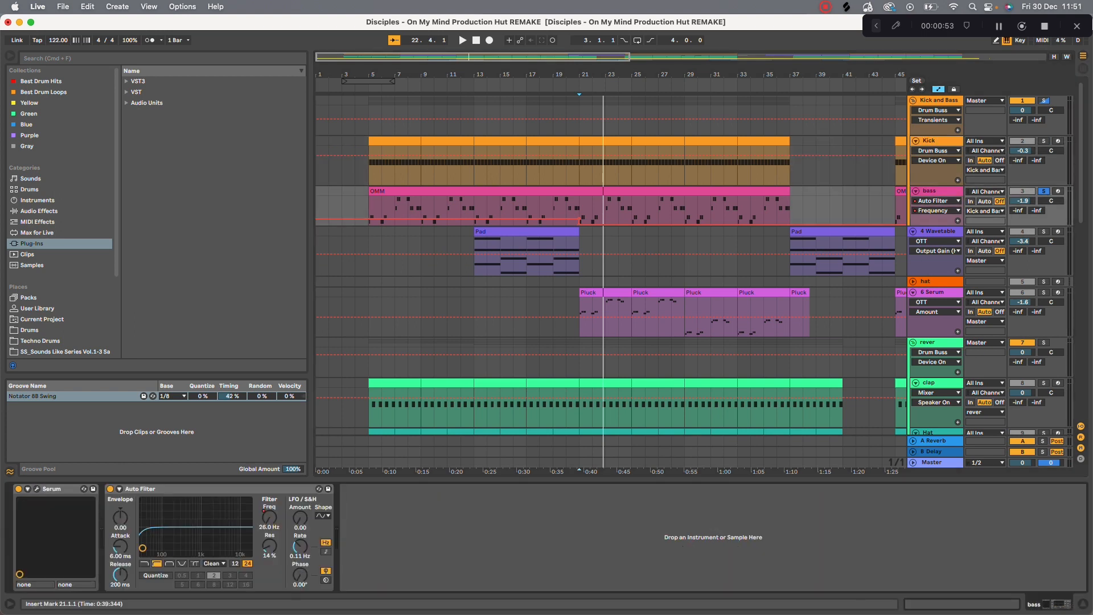
{"action": "left_click", "coordinate": [369, 208]}
{"action": "key", "text": "space"}
{"action": "mouse_move", "coordinate": [396, 74]}
{"action": "left_mouse_down"}
{"action": "mouse_move", "coordinate": [416, 131]}
{"action": "mouse_move", "coordinate": [445, 131]}
{"action": "left_mouse_up"}
{"action": "key", "text": "space"}
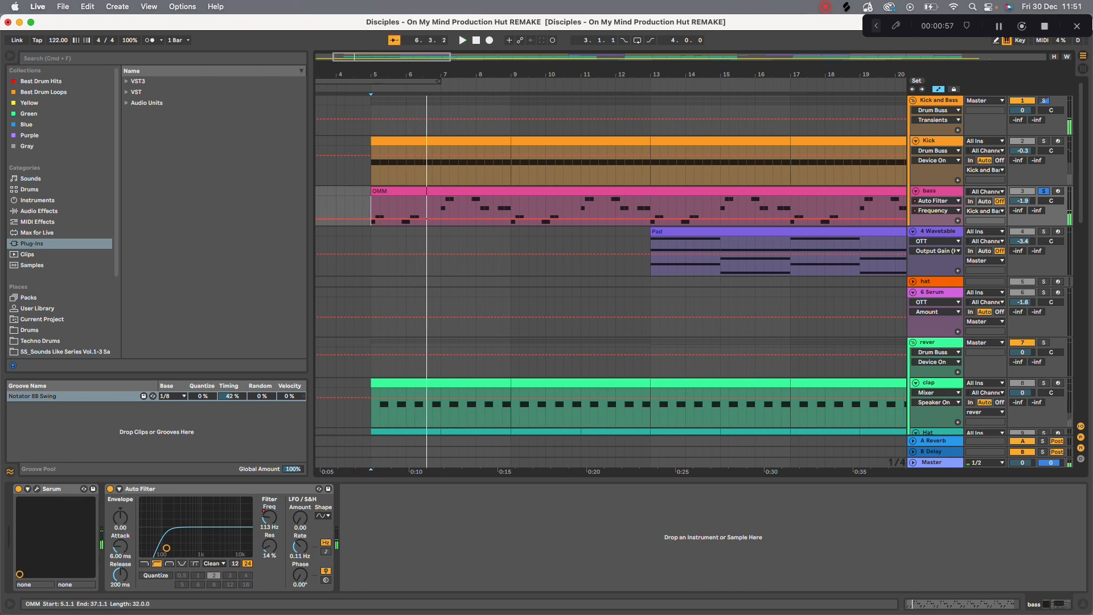
Step: Open the first OMM bass clip in the note editor and examine the notes of its opening bars
{"action": "double_click", "coordinate": [471, 190]}
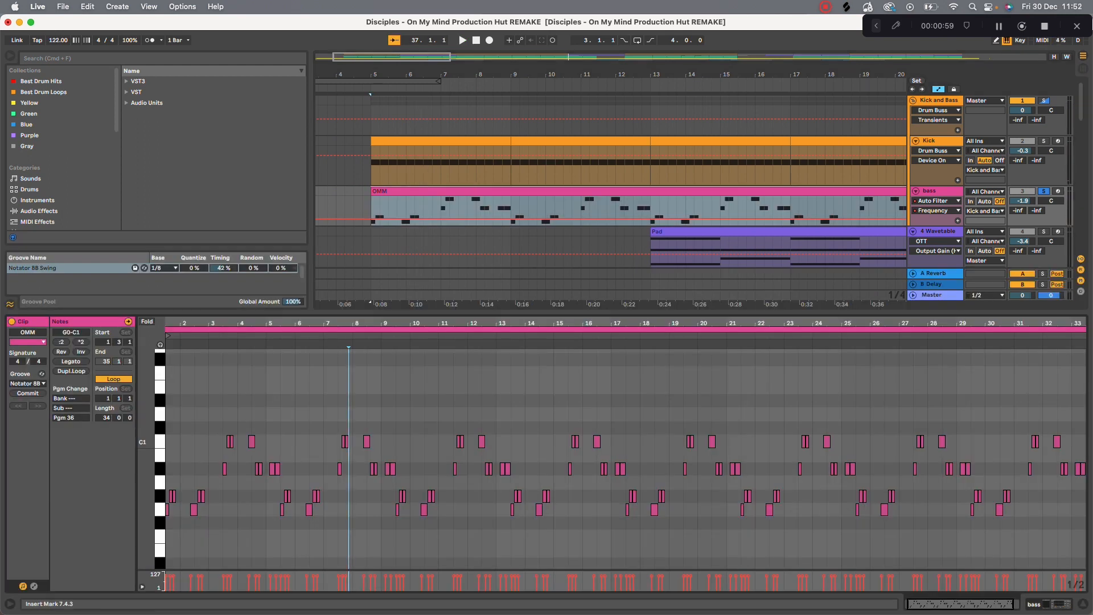
{"action": "left_click_drag", "start_coordinate": [149, 455], "coordinate": [150, 467]}
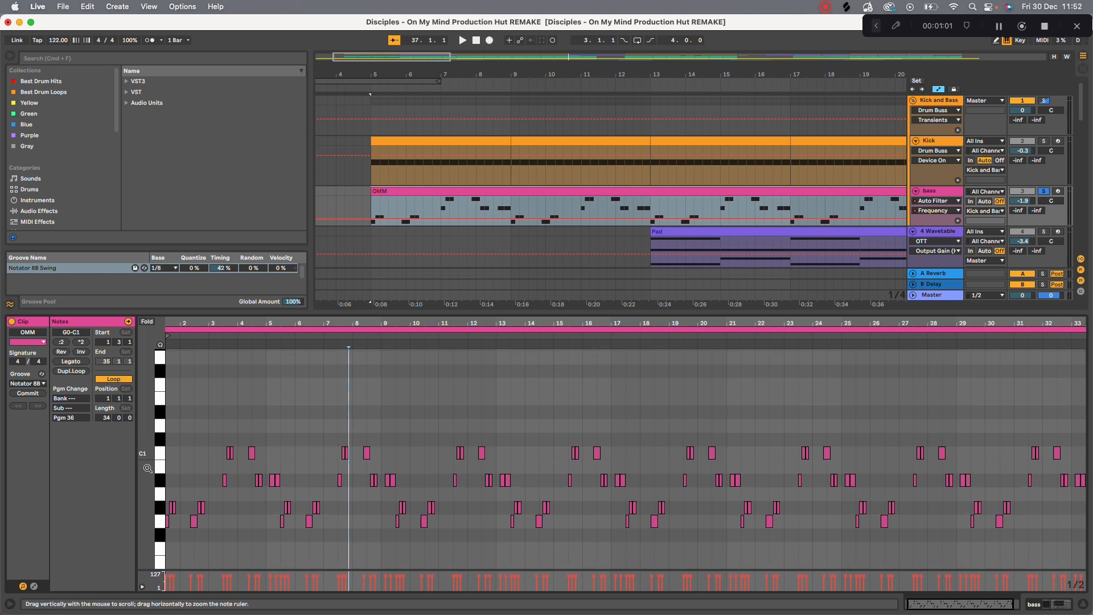
{"action": "left_click_drag", "start_coordinate": [193, 323], "coordinate": [300, 364]}
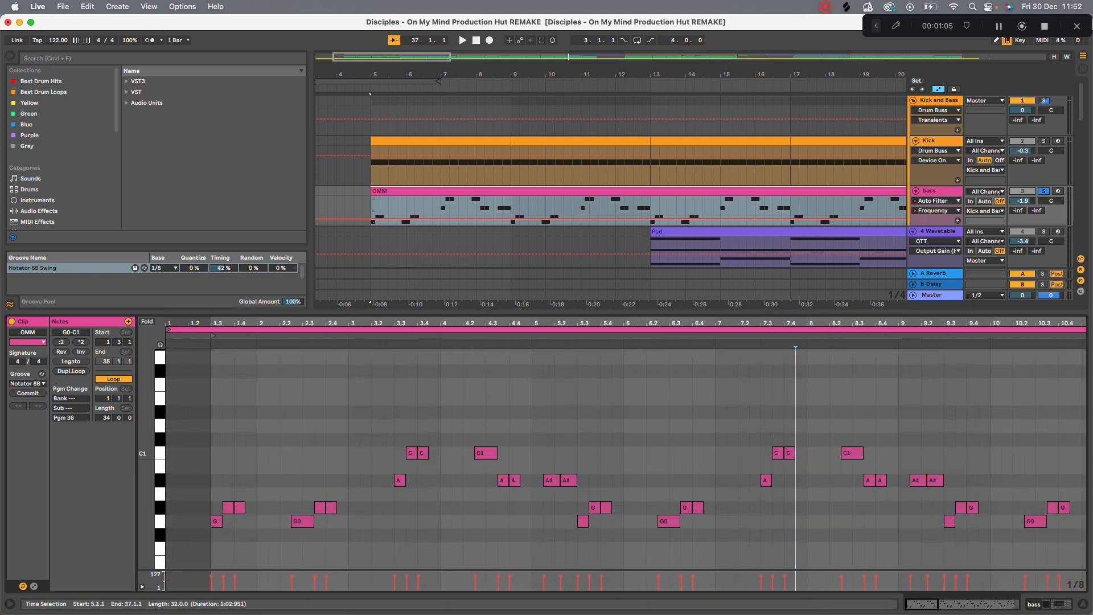
Step: Try moving bars 7 to 11 of the bass clip to 3.2.1, removing the part before bar 5 and shifting the rest one beat earlier
{"action": "left_click_drag", "start_coordinate": [441, 207], "coordinate": [580, 207]}
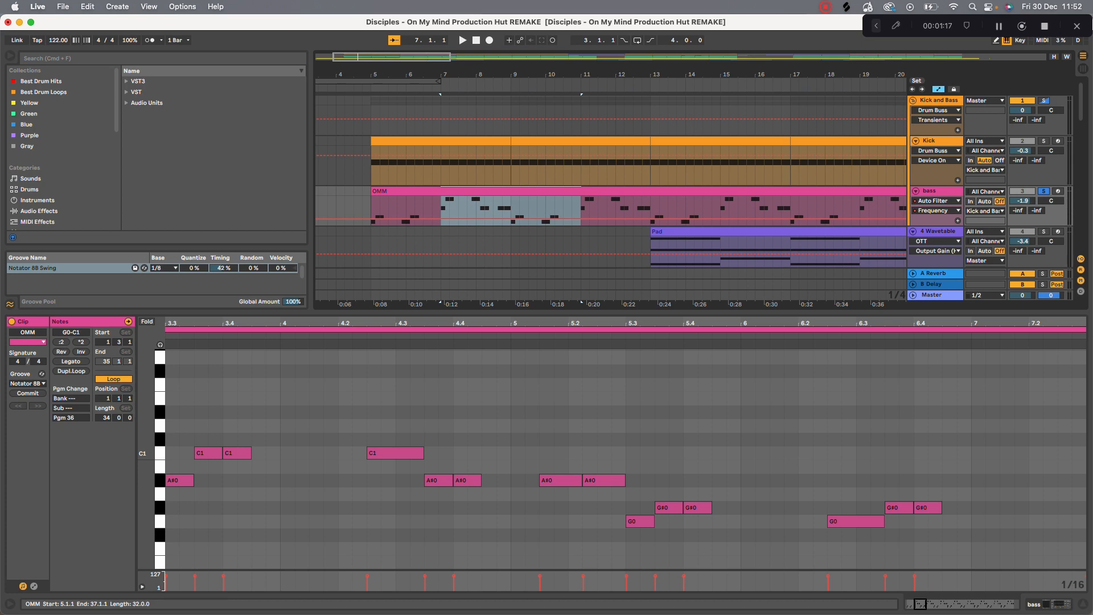
{"action": "left_click_drag", "start_coordinate": [511, 208], "coordinate": [382, 208]}
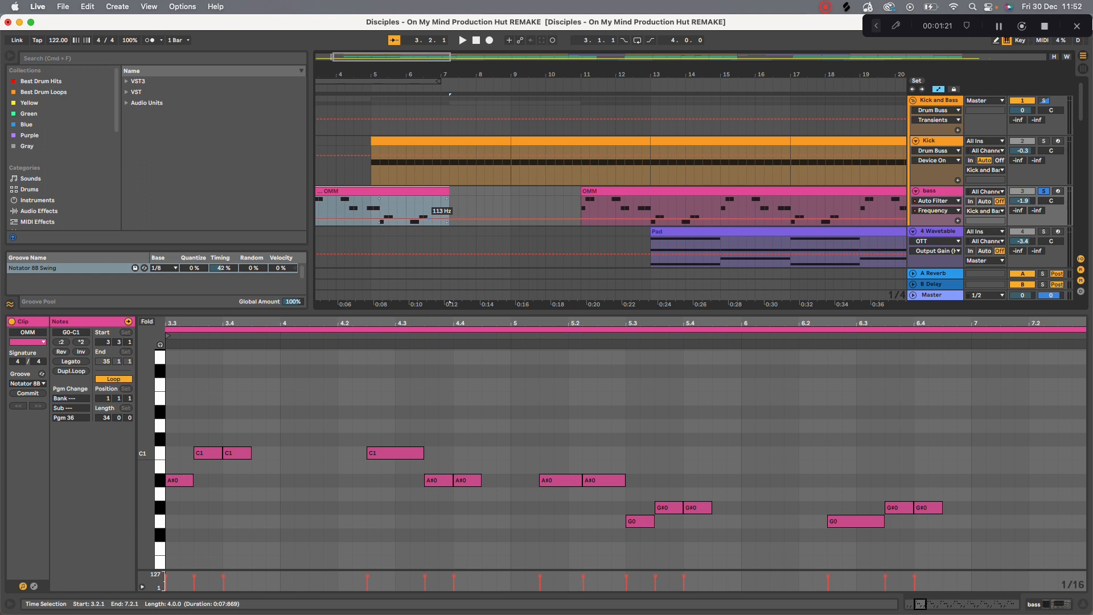
{"action": "scroll", "coordinate": [382, 208], "scroll_direction": "left", "scroll_amount": 3}
{"action": "left_click_drag", "start_coordinate": [377, 205], "coordinate": [438, 205]}
{"action": "key", "text": "super+c"}
{"action": "key", "text": "Left"}
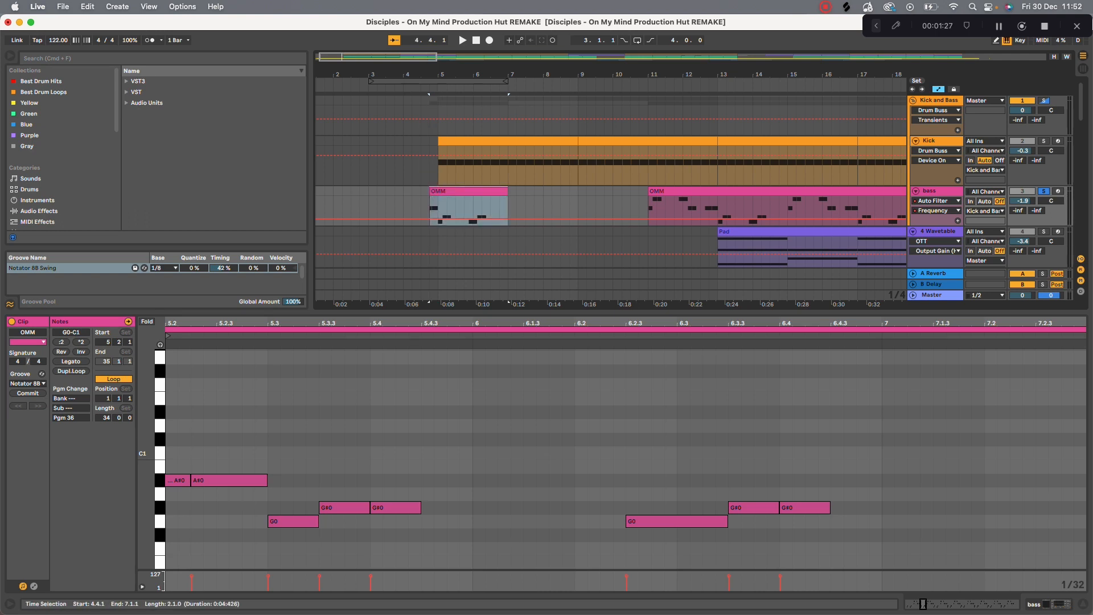
Step: Audition the rearranged bass section from bar 5 and undo the move and trim
{"action": "left_click", "coordinate": [438, 209]}
{"action": "key", "text": "space"}
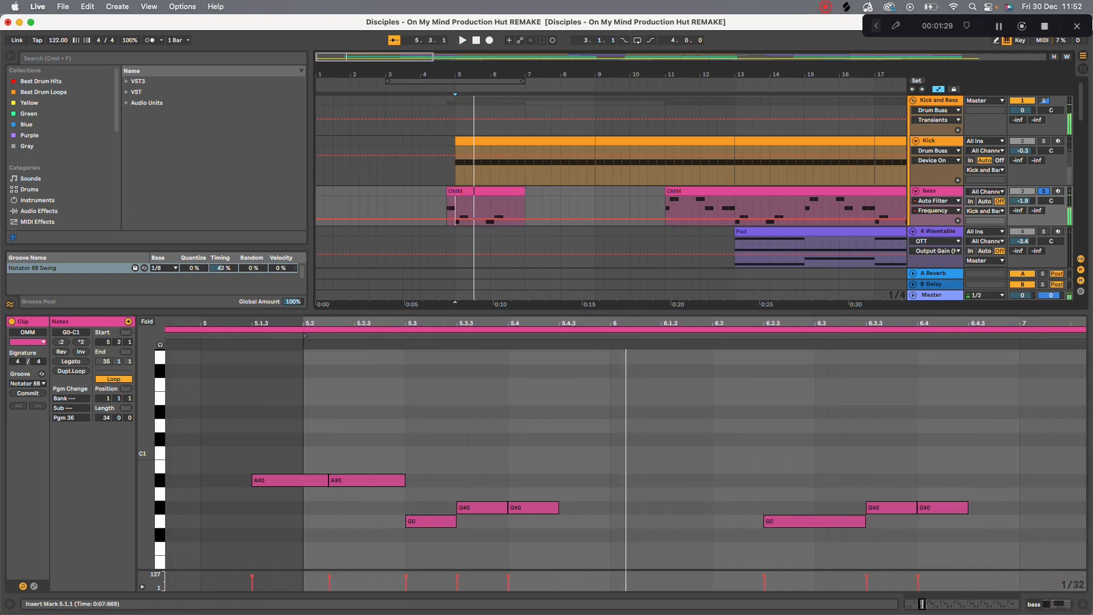
{"action": "key", "text": "super+z"}
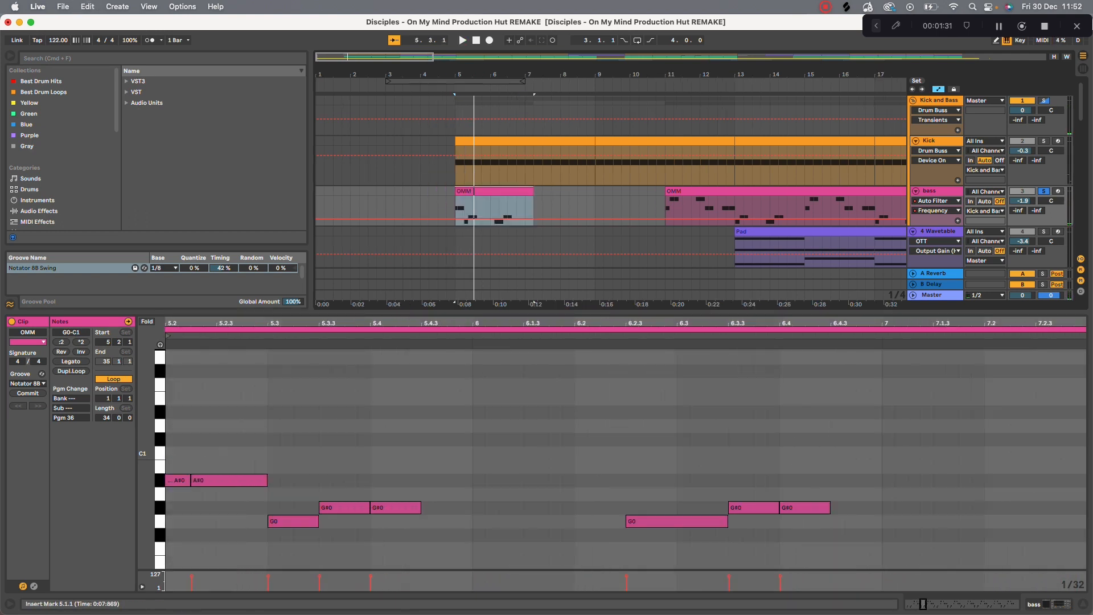
{"action": "key", "text": "super+z"}
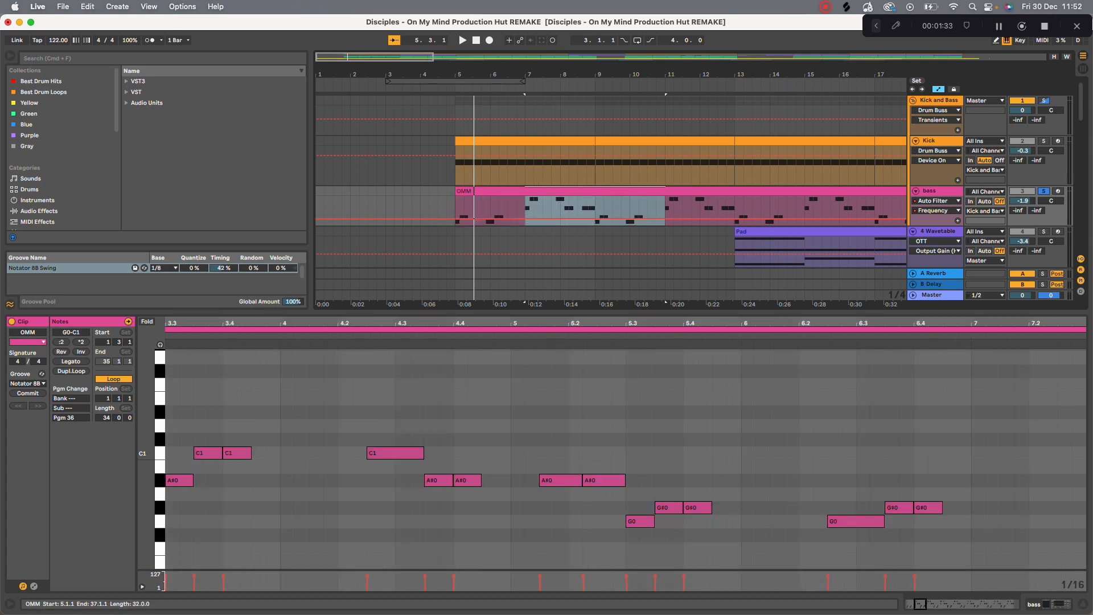
Step: Try moving the bar 7 to 11 bass section two bars earlier to bar 5, audition it, and undo the change
{"action": "left_click_drag", "start_coordinate": [560, 190], "coordinate": [490, 190]}
{"action": "left_click", "coordinate": [446, 191]}
{"action": "key", "text": "space"}
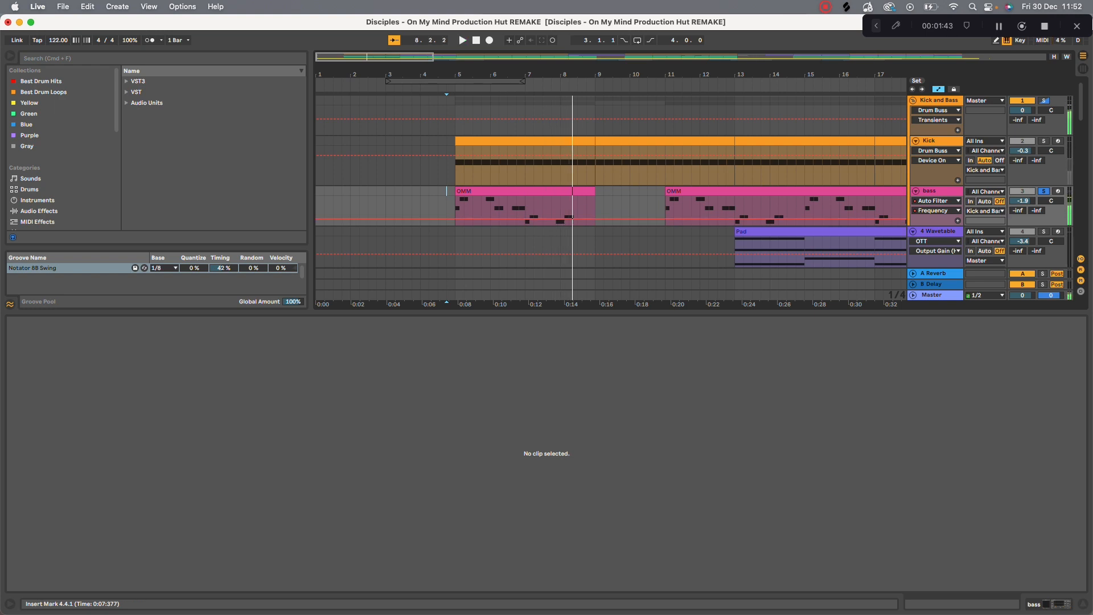
{"action": "key", "text": "super+z"}
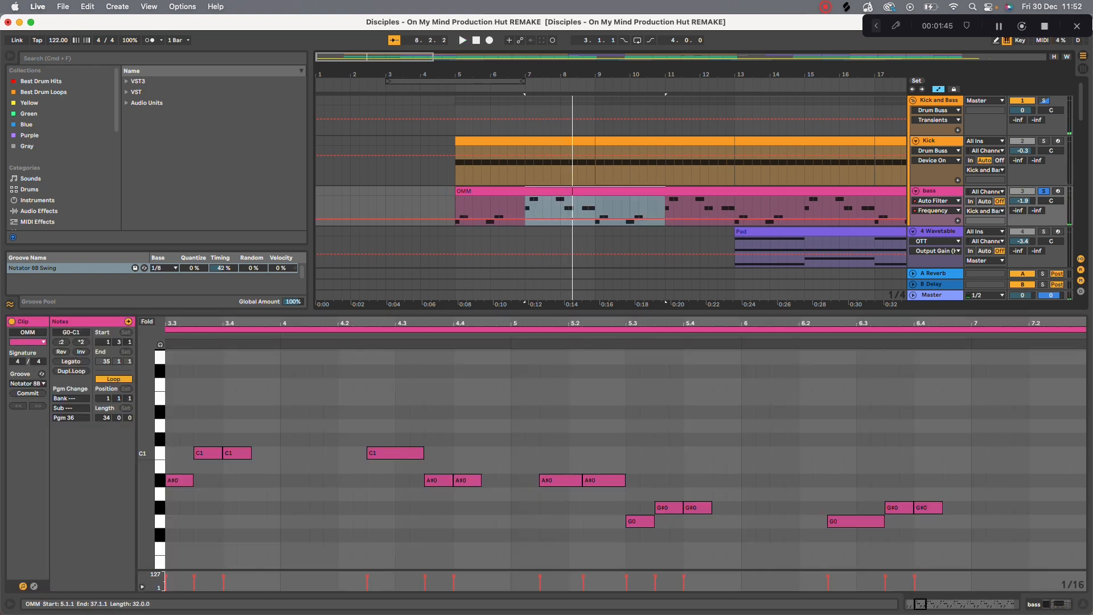
{"action": "key", "text": "super+z"}
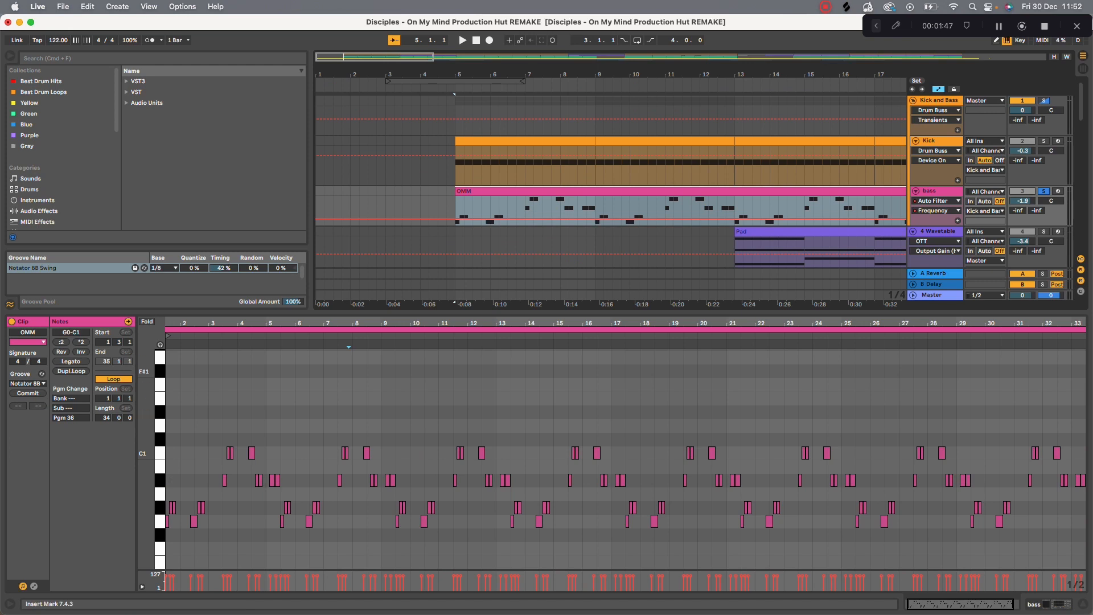
Step: Examine the bass clip's note pattern in its first seven bars in the note editor
{"action": "left_click_drag", "start_coordinate": [188, 322], "coordinate": [188, 410]}
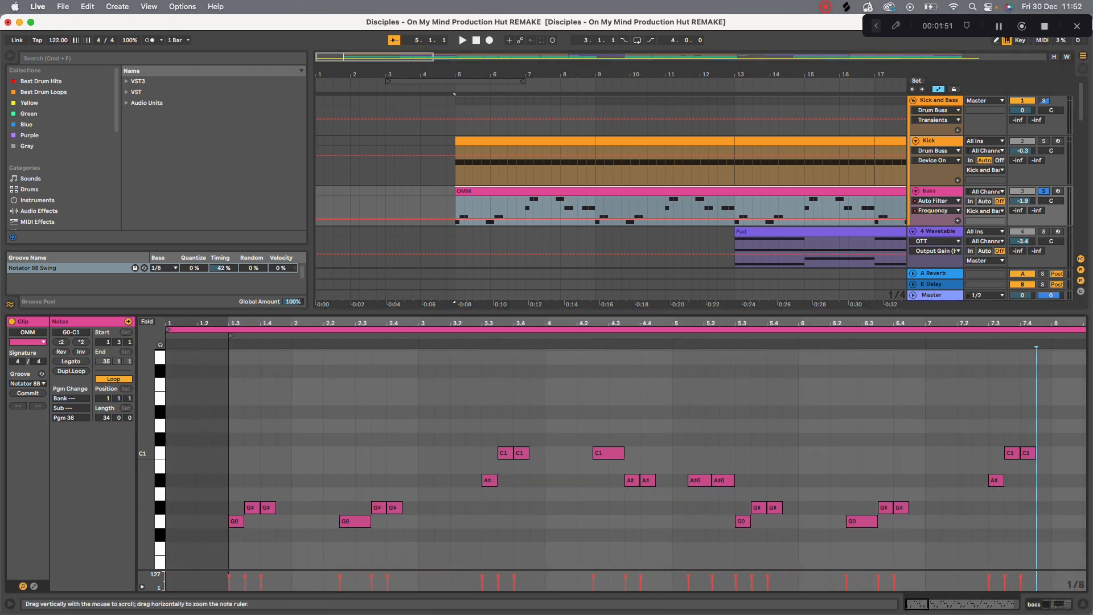
{"action": "mouse_move", "coordinate": [146, 507]}
{"action": "left_mouse_down"}
{"action": "mouse_move", "coordinate": [128, 507]}
{"action": "mouse_move", "coordinate": [146, 507]}
{"action": "left_mouse_up"}
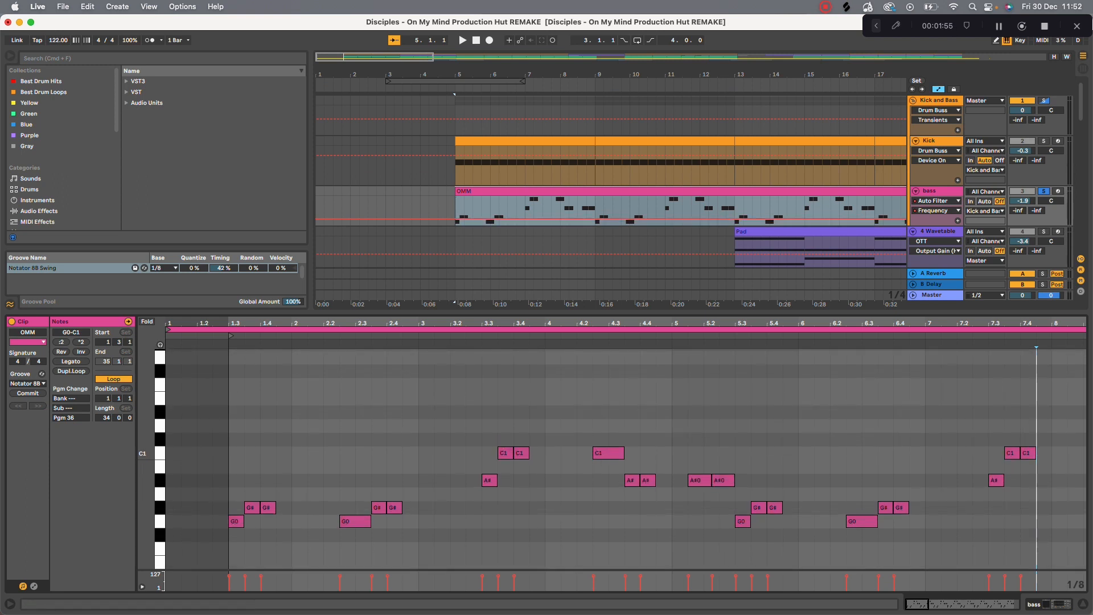
{"action": "scroll", "coordinate": [610, 187], "scroll_direction": "down", "scroll_amount": 5}
Step: Open the bass track's Serum plug-in window and play the bass from bar 46
{"action": "double_click", "coordinate": [936, 191]}
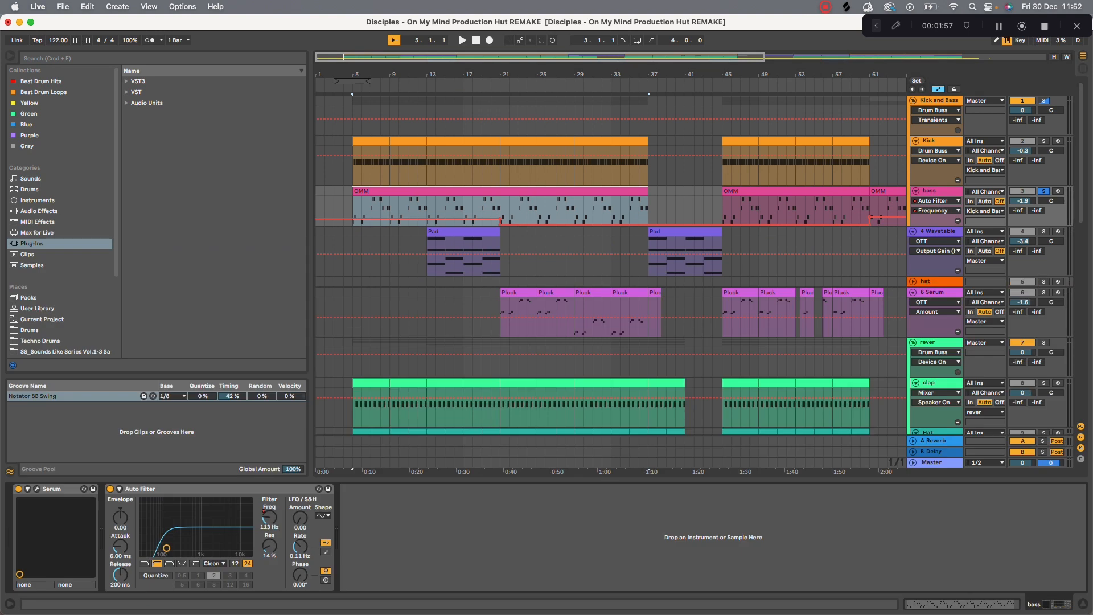
{"action": "left_click", "coordinate": [36, 488]}
{"action": "key", "text": "space"}
{"action": "left_click", "coordinate": [731, 210]}
{"action": "key", "text": "space"}
{"action": "key", "text": "space"}
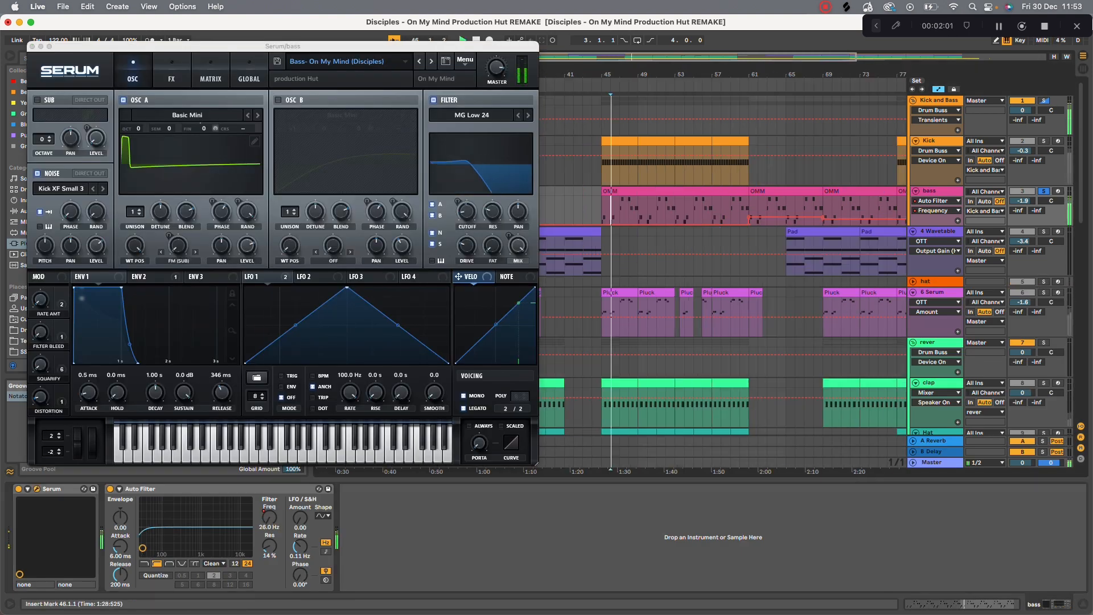
Step: Check oscillator A's wavetable list in the bass patch, try turning its wavetable position and return it to its starting value
{"action": "left_click", "coordinate": [187, 114]}
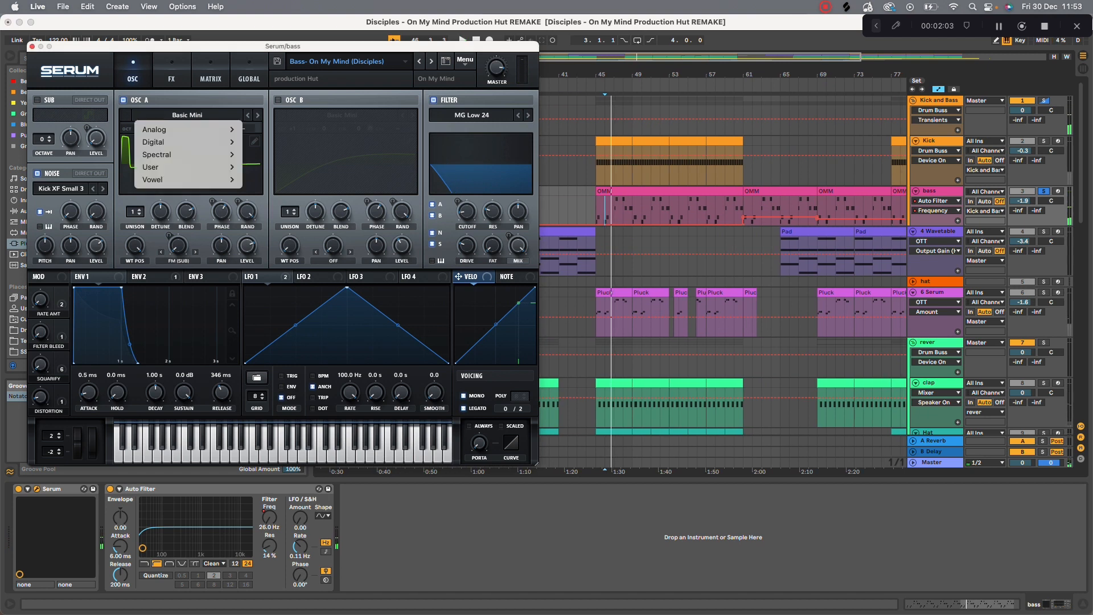
{"action": "mouse_move", "coordinate": [171, 129]}
{"action": "left_click", "coordinate": [177, 118]}
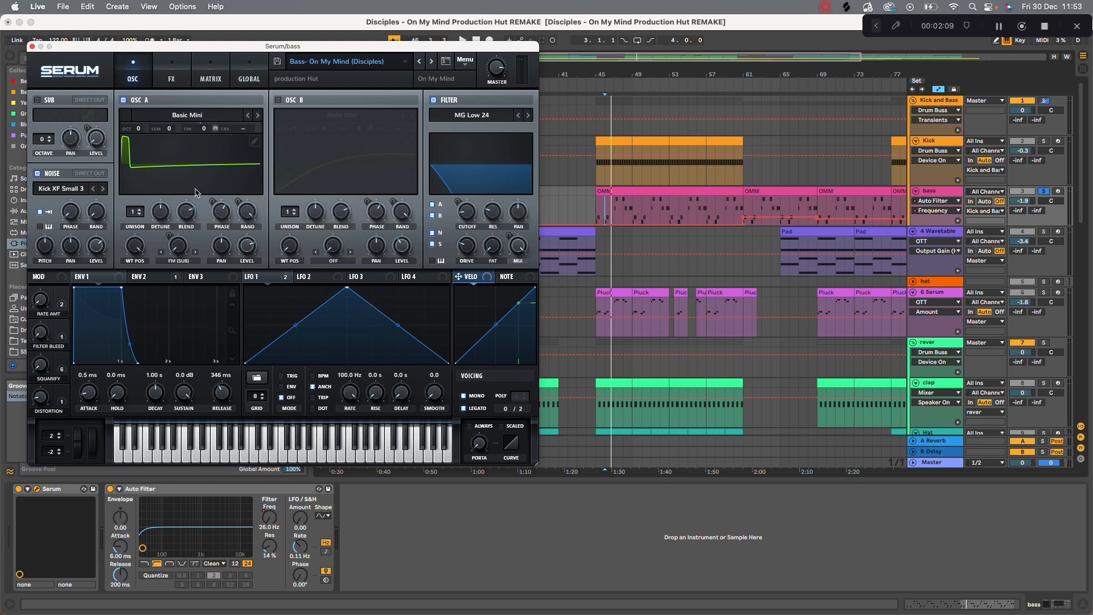
{"action": "left_click_drag", "start_coordinate": [134, 246], "coordinate": [134, 267]}
{"action": "left_click_drag", "start_coordinate": [134, 268], "coordinate": [134, 245]}
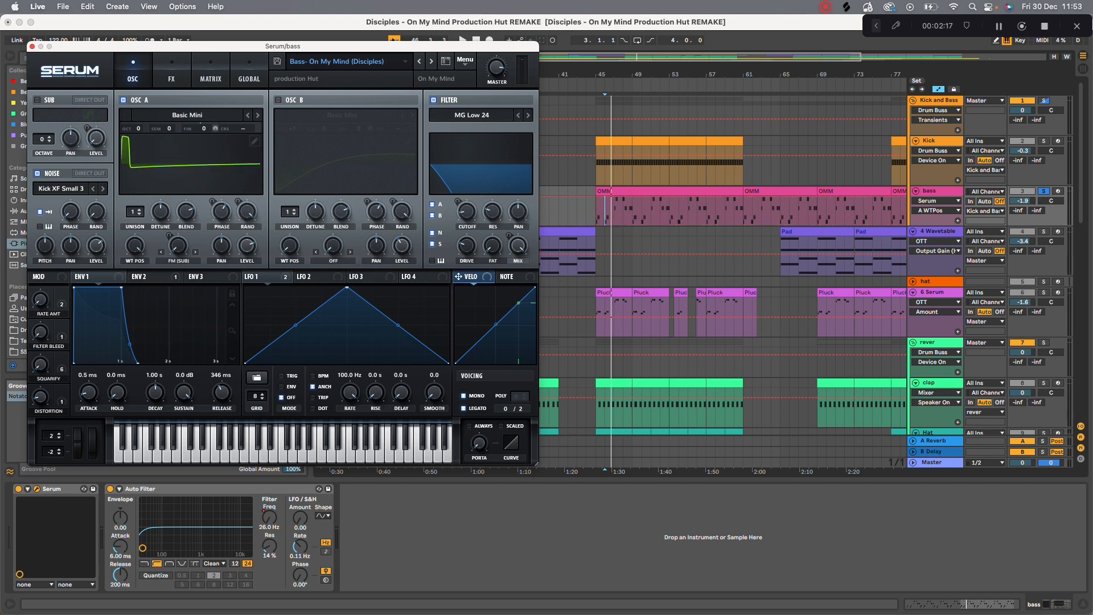
Step: Audition the bass patch with the filter and the Kick XF Small 3 noise oscillator each switched off and back on
{"action": "left_click", "coordinate": [433, 101]}
{"action": "left_click", "coordinate": [434, 101]}
{"action": "left_click", "coordinate": [434, 100]}
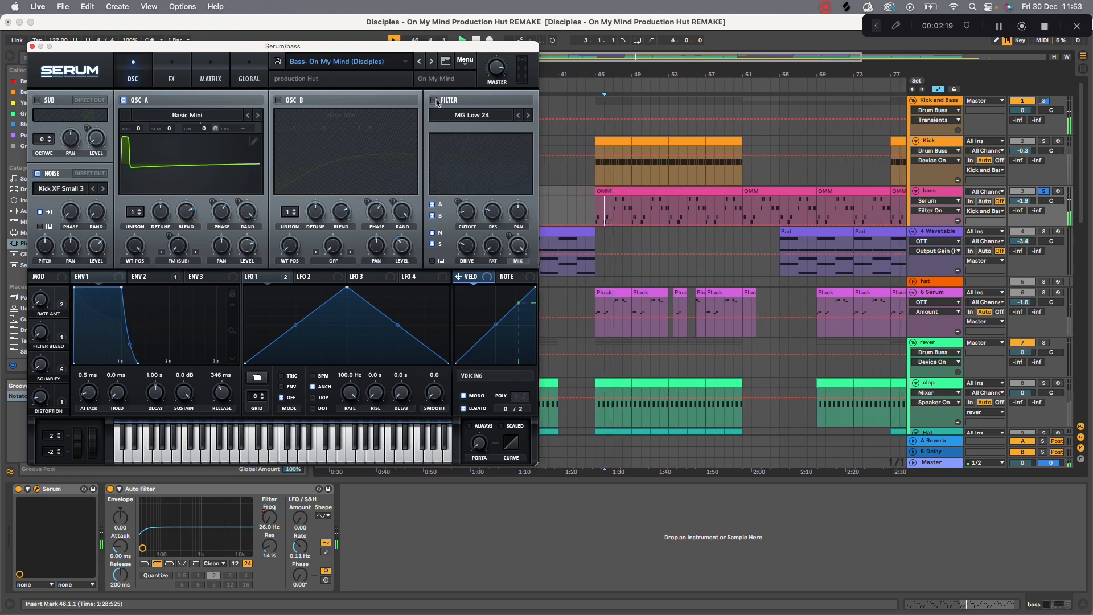
{"action": "left_click", "coordinate": [434, 100]}
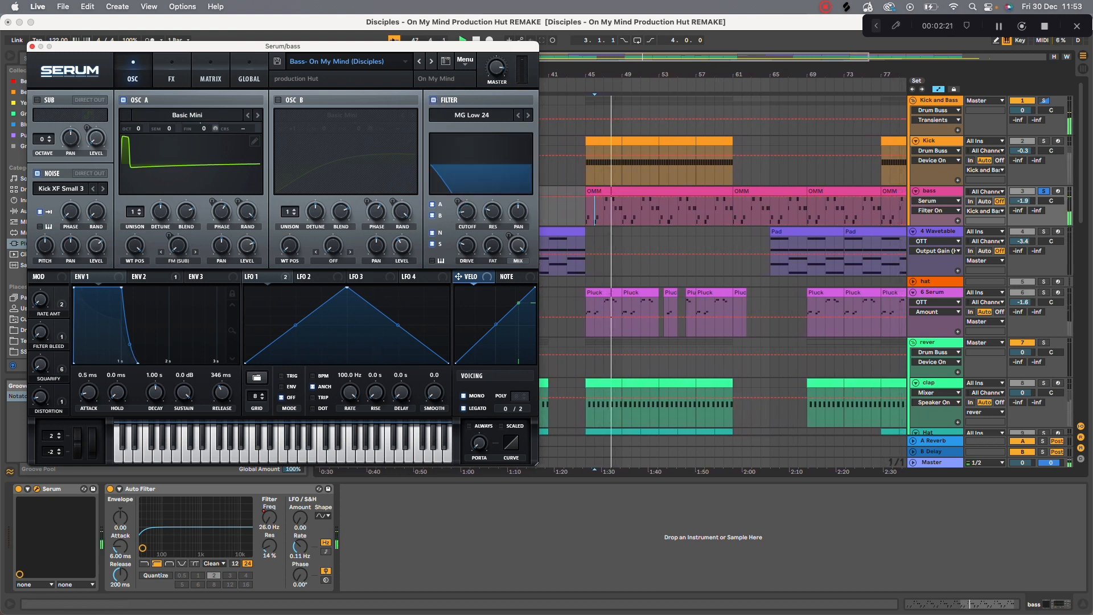
{"action": "left_click", "coordinate": [37, 173]}
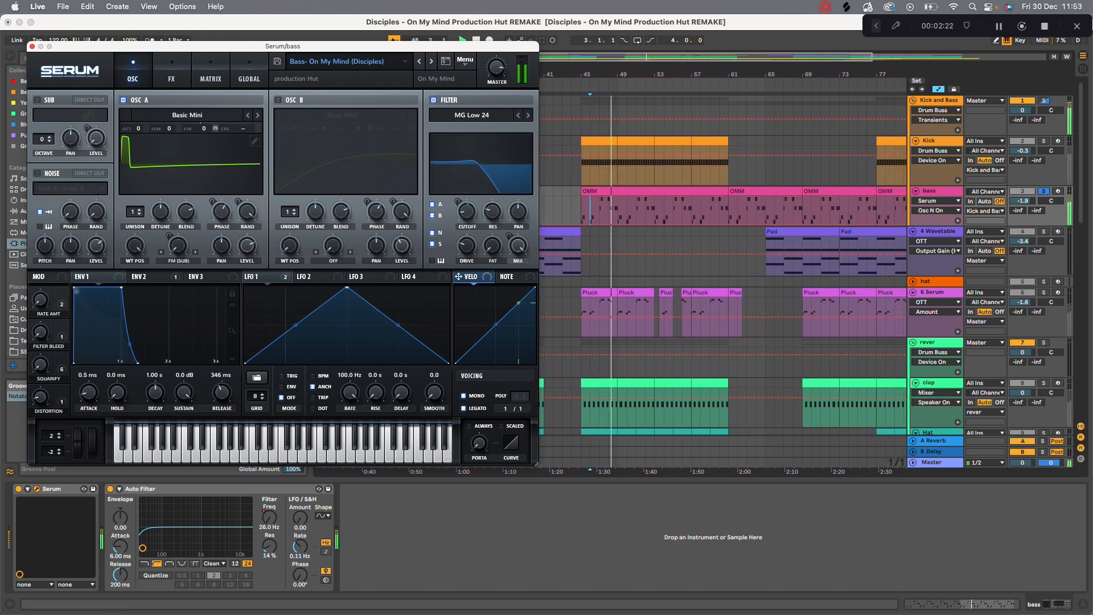
{"action": "left_click", "coordinate": [37, 173]}
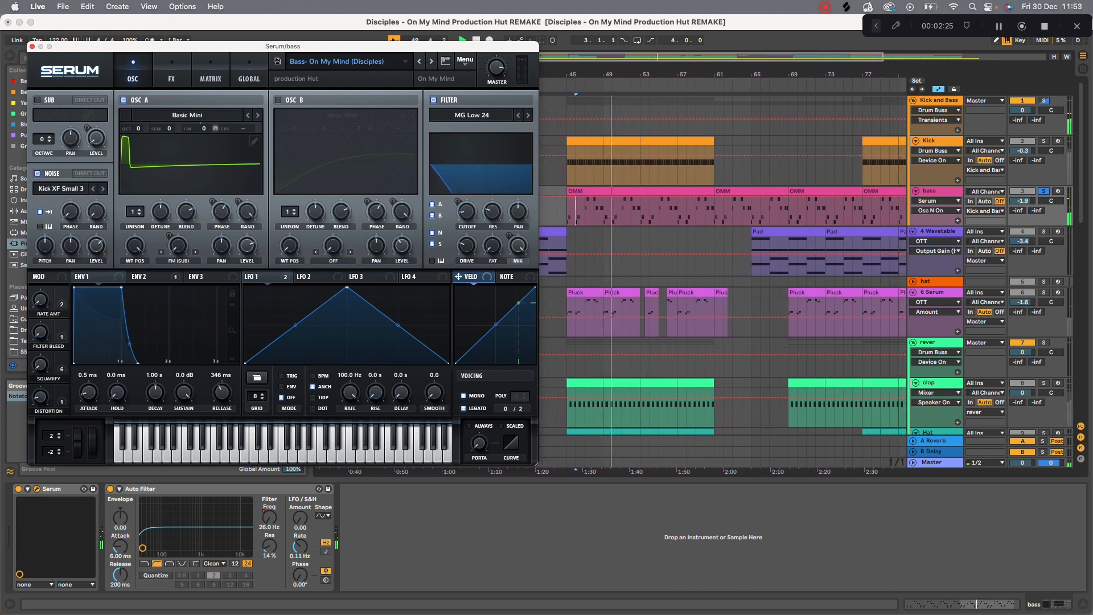
Step: Lower Envelope 2's sustain to 51.10% with a 958 ms decay in the bass patch and stop playback
{"action": "left_click", "coordinate": [143, 277]}
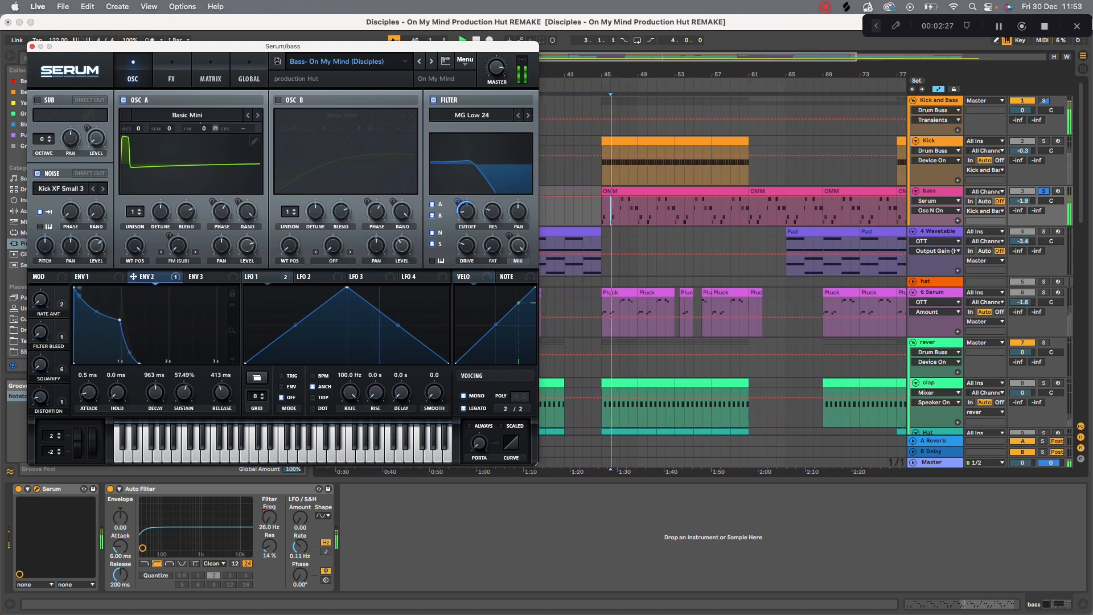
{"action": "left_click_drag", "start_coordinate": [120, 319], "coordinate": [118, 324]}
{"action": "key", "text": "space"}
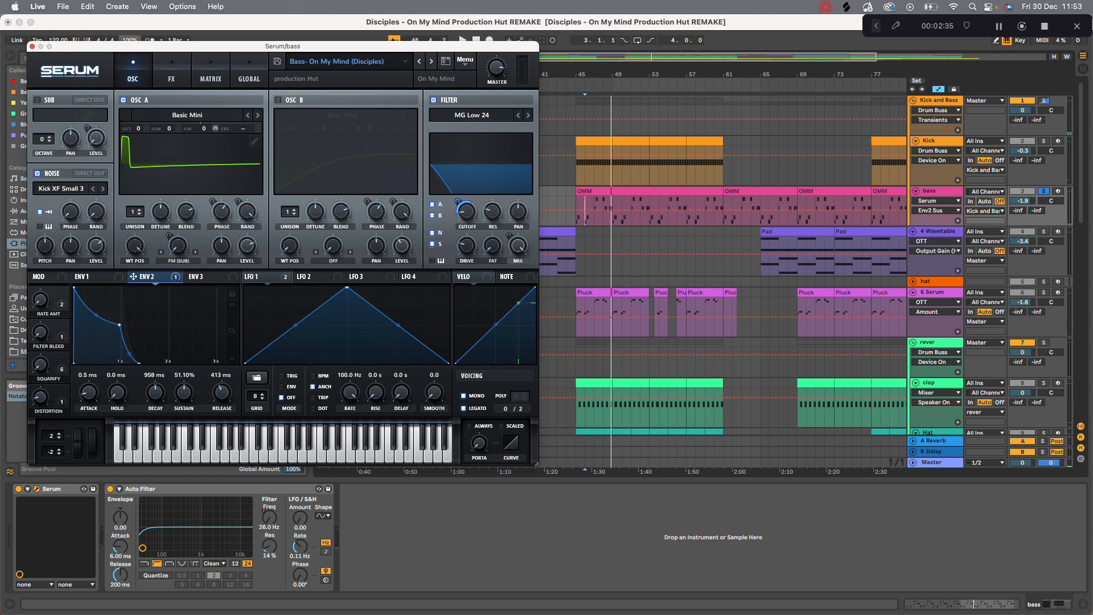
Step: Show the bass patch's effects and audition the bass with the reverb switched off and back on
{"action": "left_click", "coordinate": [171, 70]}
{"action": "key", "text": "space"}
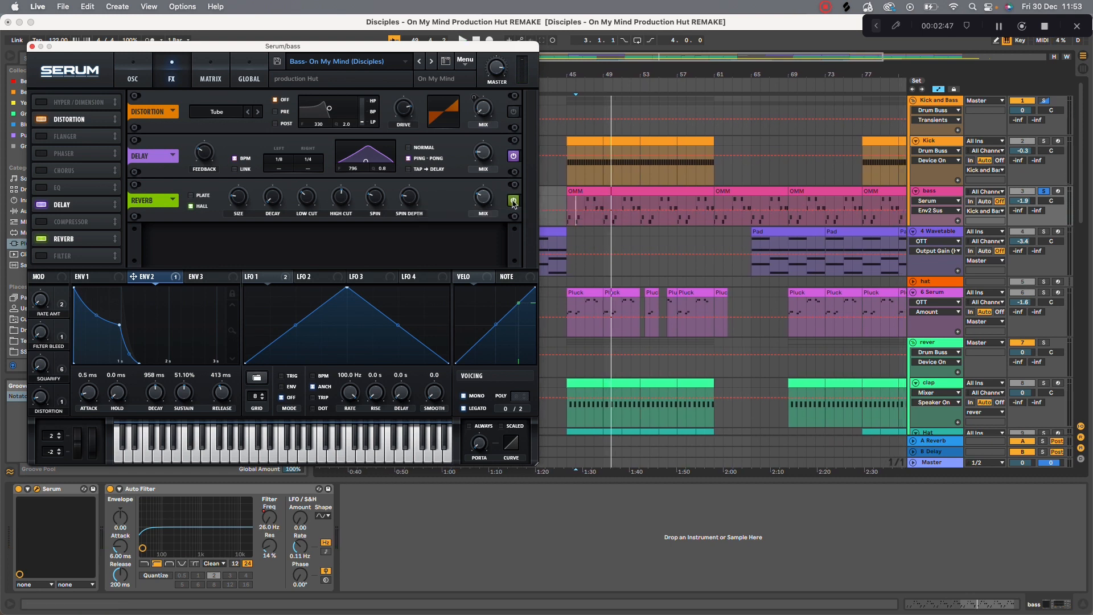
{"action": "left_click", "coordinate": [575, 209]}
{"action": "key", "text": "space"}
{"action": "left_click", "coordinate": [514, 201]}
{"action": "left_click", "coordinate": [514, 201]}
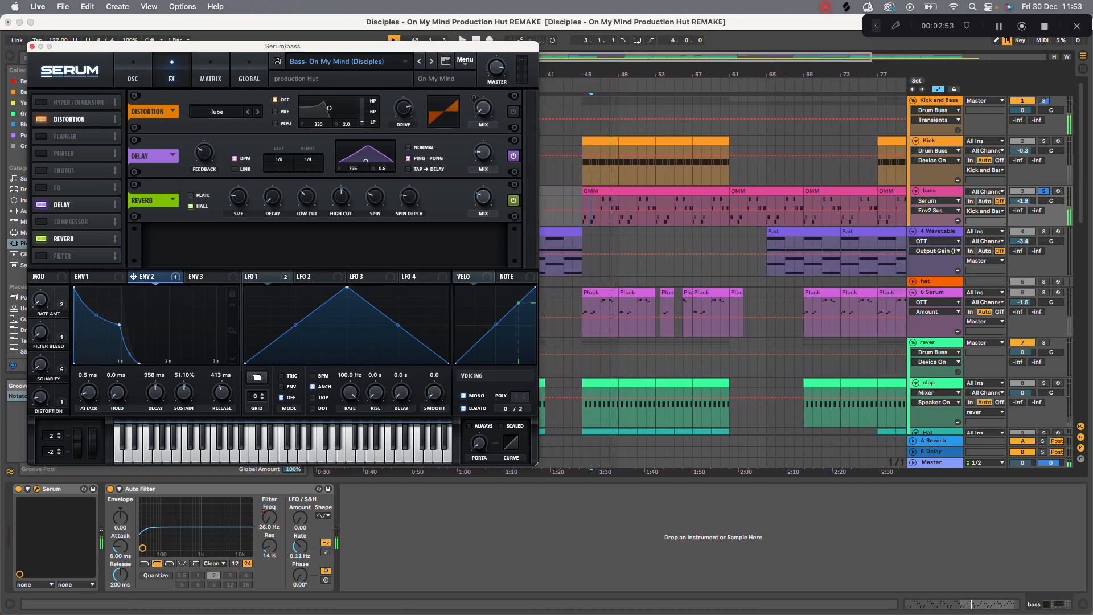
Step: Review the bass patch's oscillator and effects pages again and close the Serum window
{"action": "left_click", "coordinate": [132, 70]}
{"action": "left_click", "coordinate": [171, 71]}
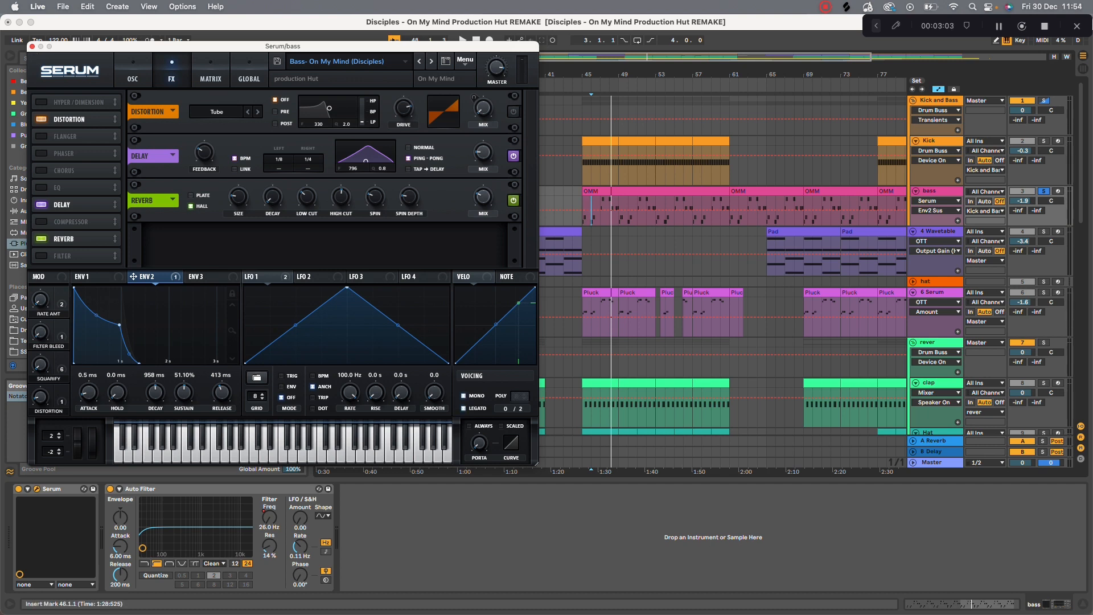
{"action": "left_click", "coordinate": [32, 46]}
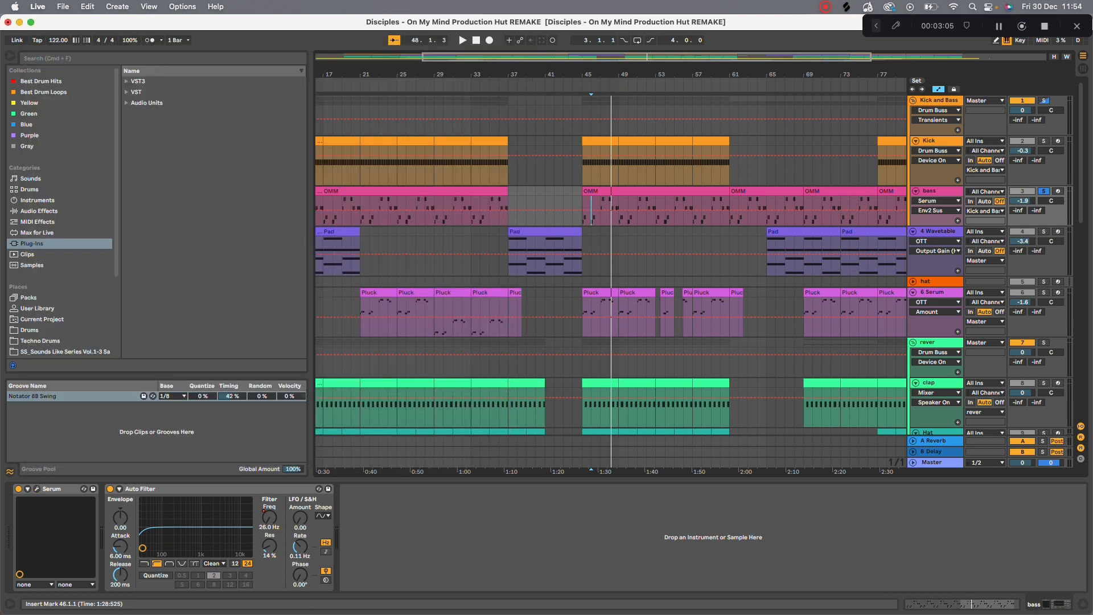
Step: Solo the 4 Wavetable track and audition the pad from bar 37
{"action": "left_click", "coordinate": [508, 251]}
{"action": "key", "text": "s"}
{"action": "key", "text": "space"}
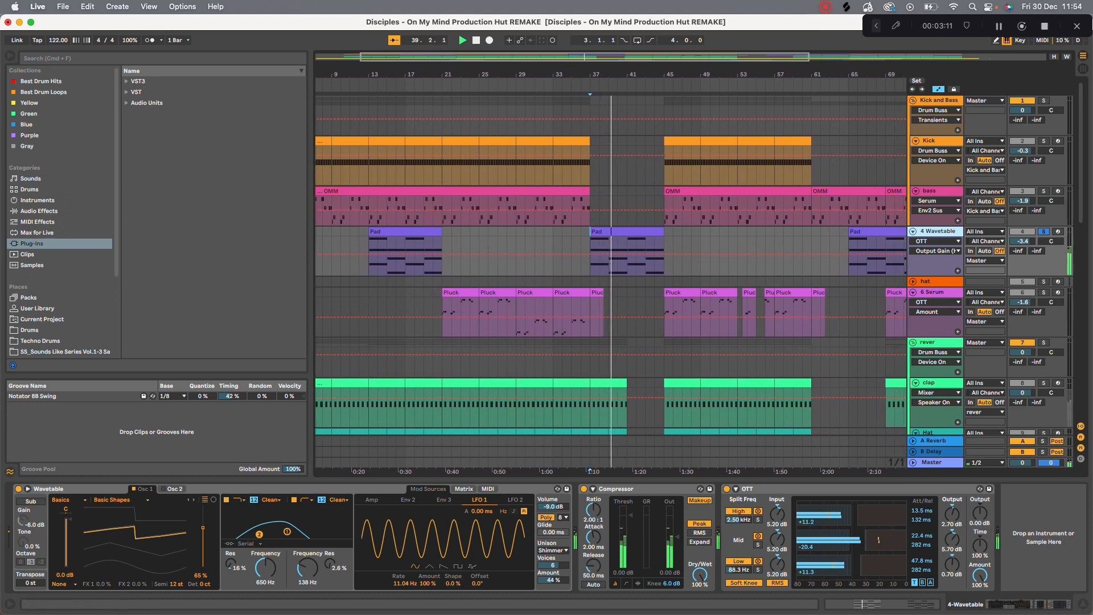
{"action": "key", "text": "space"}
Step: Open the pad clip at bar 37 in the note editor and examine its chord notes while playing it
{"action": "double_click", "coordinate": [611, 231]}
{"action": "scroll", "coordinate": [612, 458], "scroll_direction": "up", "scroll_amount": 5}
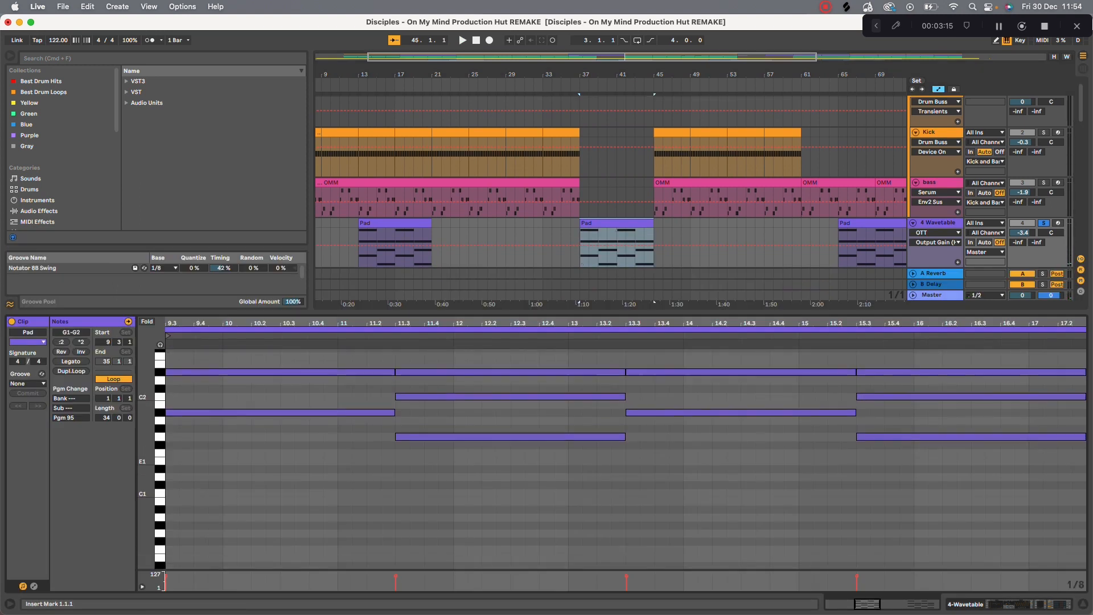
{"action": "key", "text": "space"}
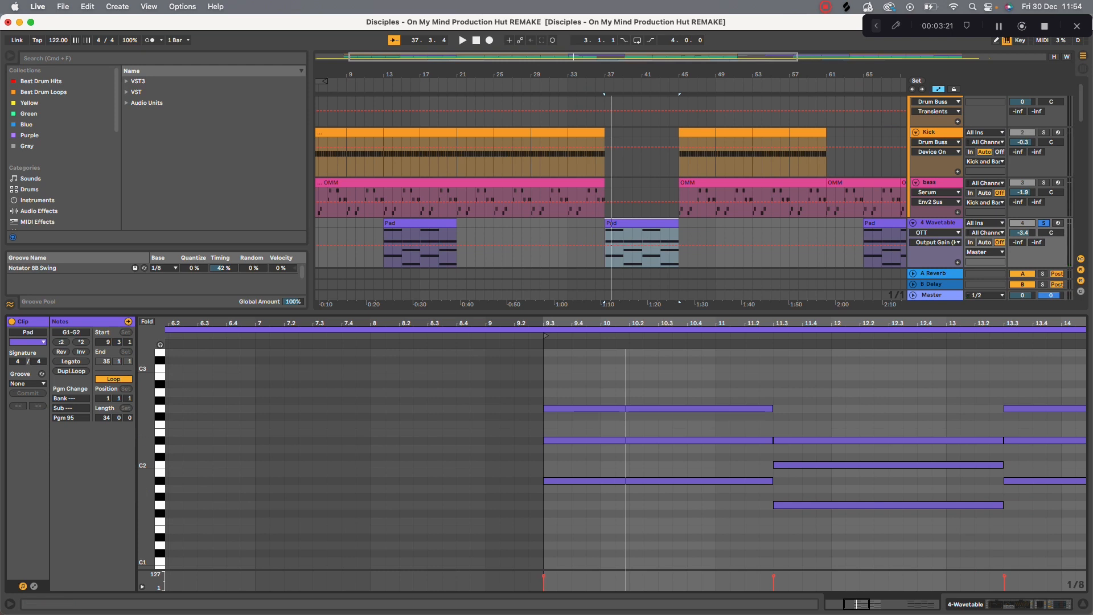
{"action": "scroll", "coordinate": [625, 459], "scroll_direction": "right", "scroll_amount": 3}
{"action": "scroll", "coordinate": [625, 458], "scroll_direction": "down", "scroll_amount": 3}
{"action": "scroll", "coordinate": [626, 458], "scroll_direction": "right", "scroll_amount": 3}
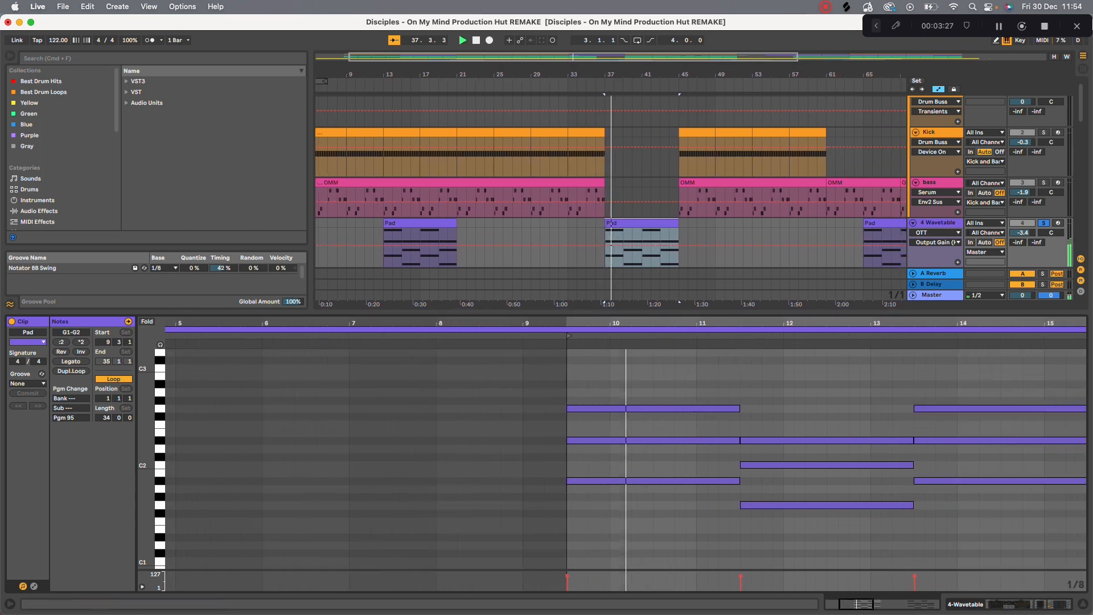
{"action": "key", "text": "space"}
Step: Move the solo from the 4 Wavetable track to the 6 Serum track and hide the note editor
{"action": "key", "text": "s"}
{"action": "key", "text": "space"}
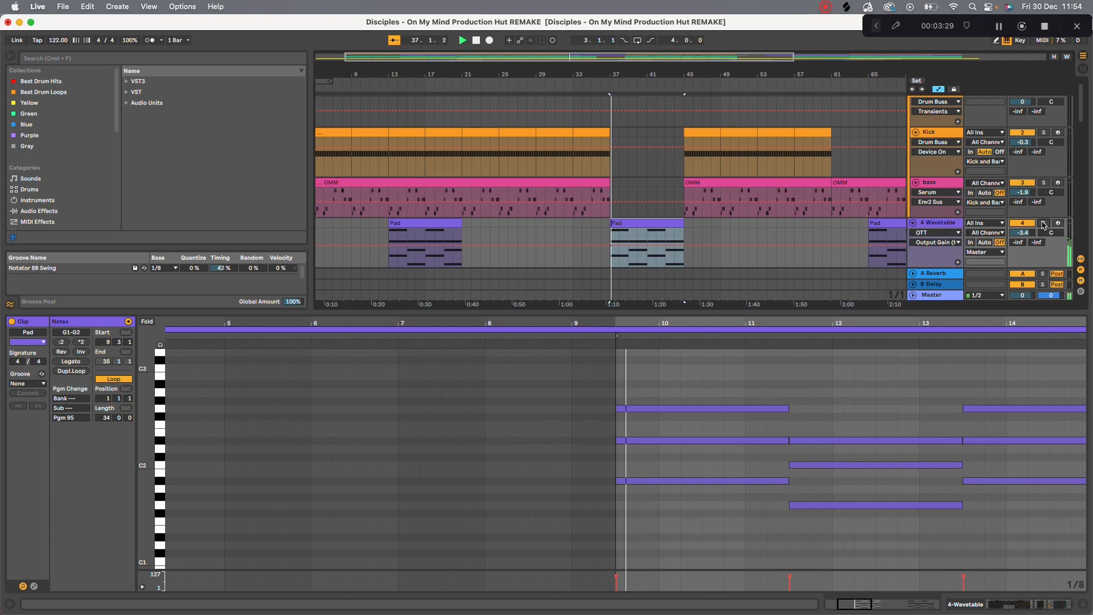
{"action": "key", "text": "super+alt+l"}
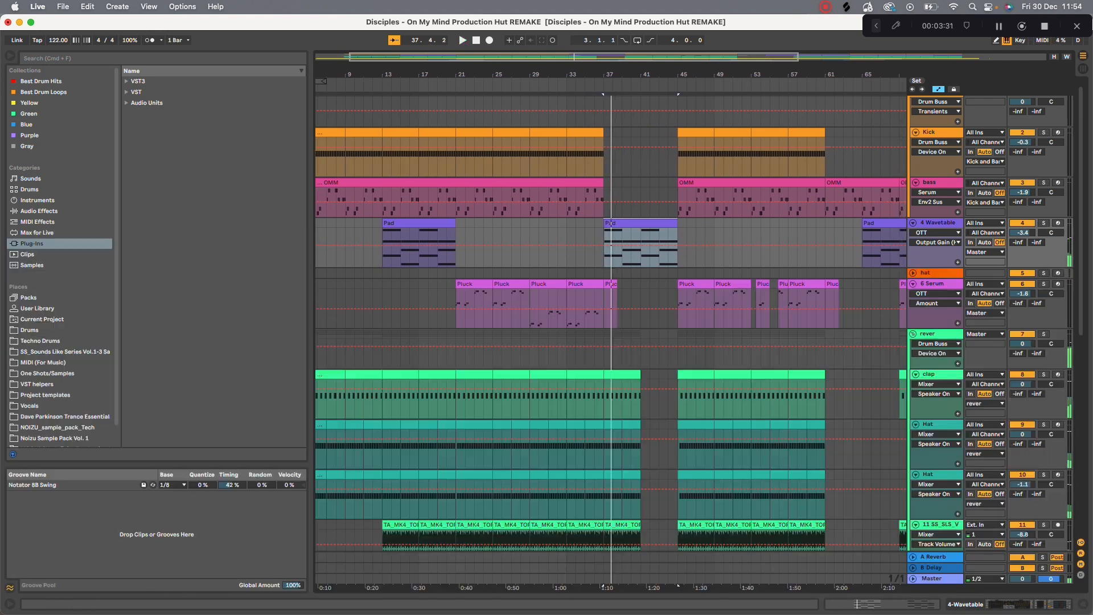
{"action": "scroll", "coordinate": [698, 319], "scroll_direction": "down", "scroll_amount": 2}
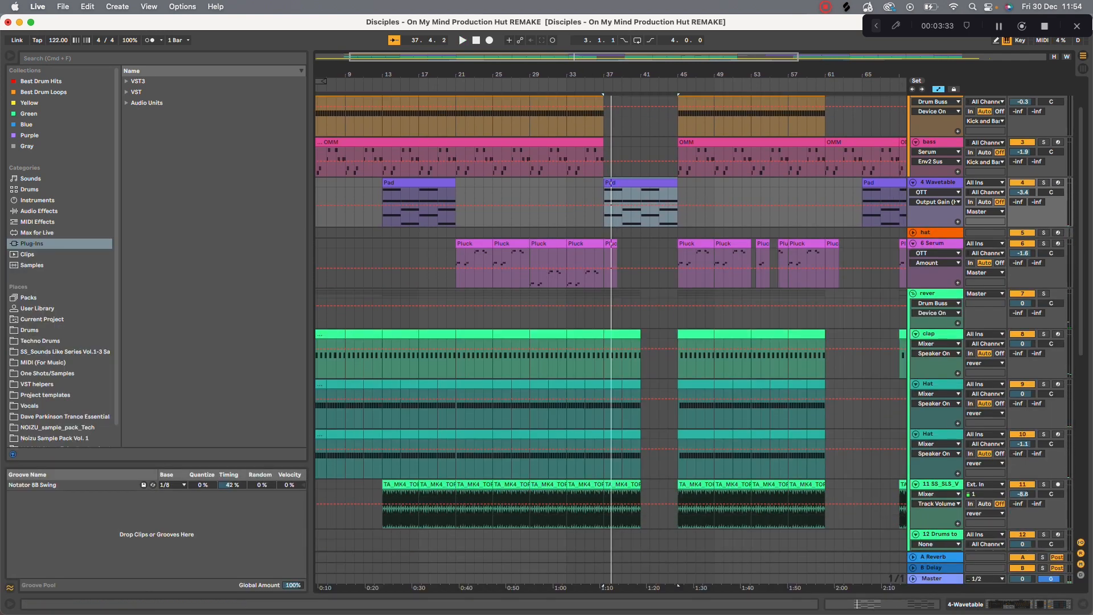
{"action": "left_click", "coordinate": [1042, 243]}
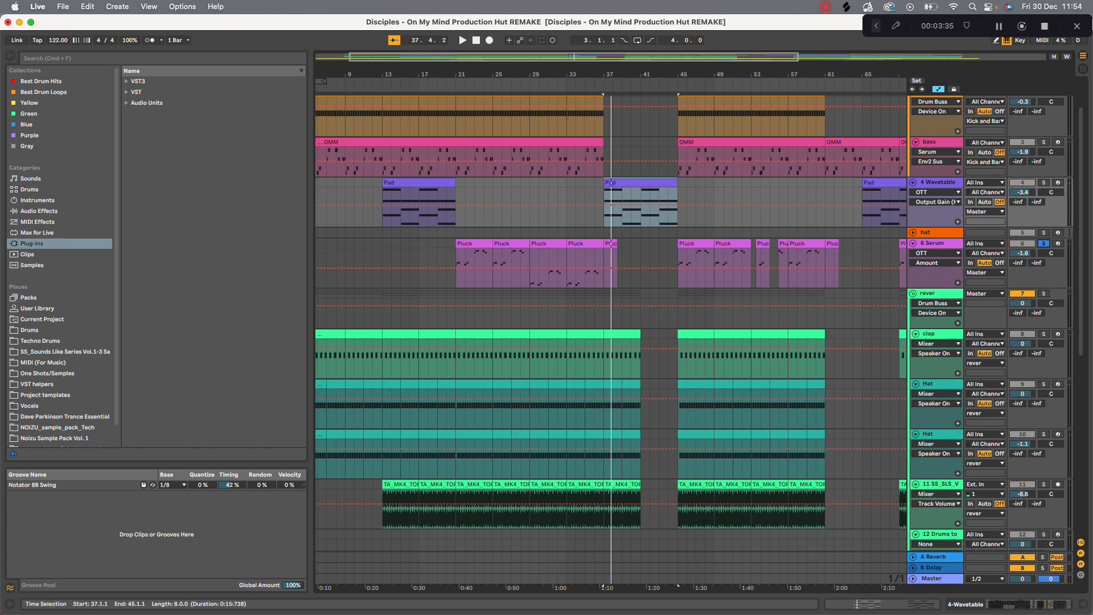
Step: Show the pad's Wavetable modulation matrix and audition the 4 Wavetable track soloed from bar 37
{"action": "key", "text": "shift+Tab"}
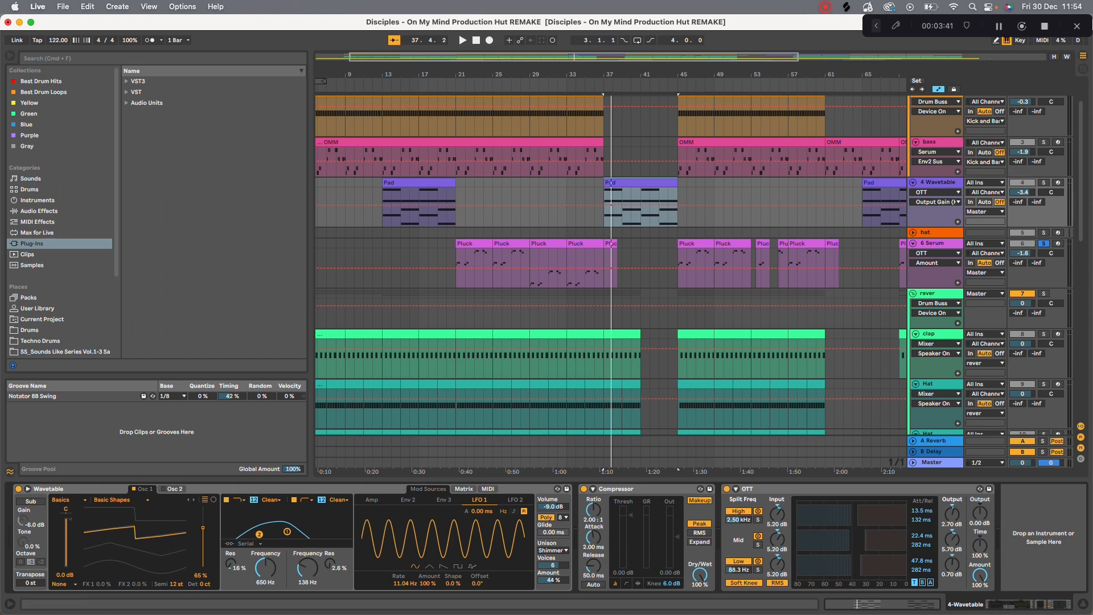
{"action": "left_click", "coordinate": [462, 488]}
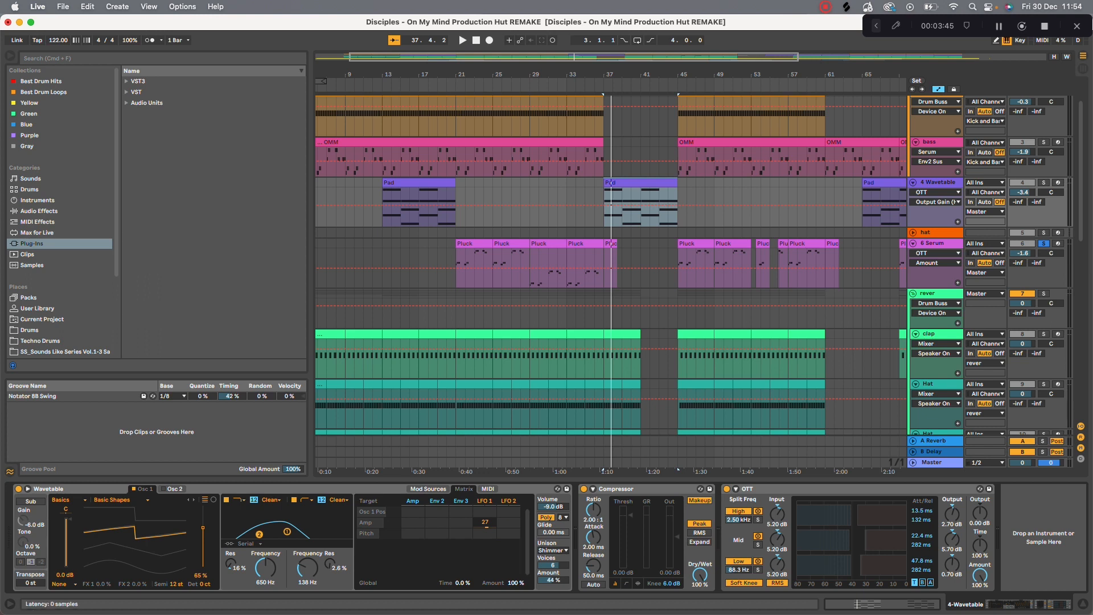
{"action": "key", "text": "s"}
{"action": "key", "text": "space"}
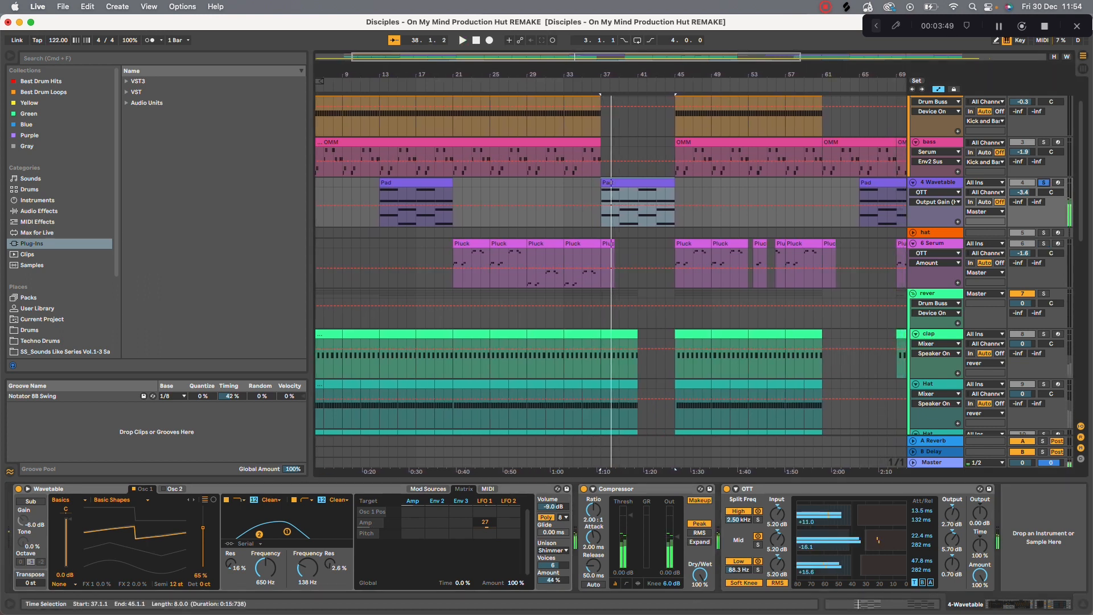
{"action": "key", "text": "space"}
Step: Solo the 6 Serum track and play the pluck from bar 21
{"action": "left_click", "coordinate": [455, 256]}
{"action": "key", "text": "s"}
{"action": "key", "text": "space"}
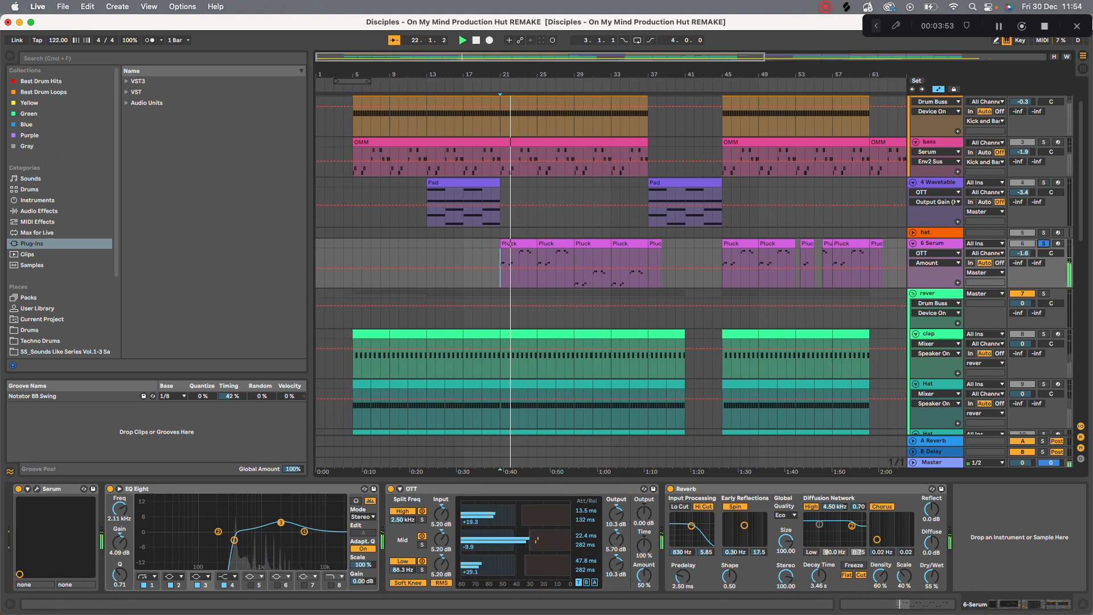
{"action": "scroll", "coordinate": [518, 264], "scroll_direction": "up", "scroll_amount": 4}
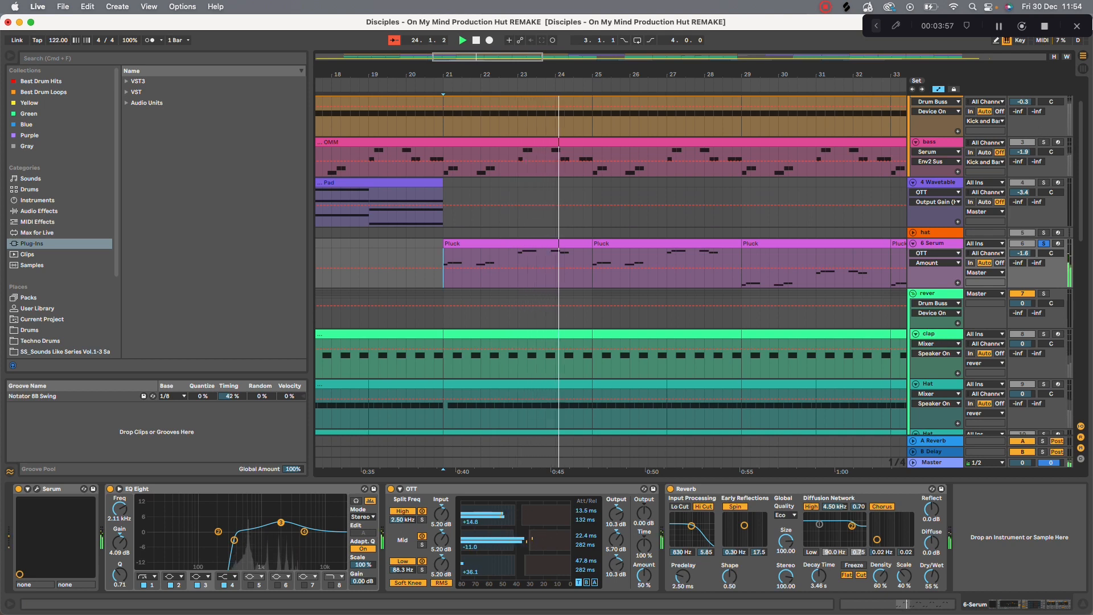
Step: Audition the bass soloed together with the pluck, mark bar 29, and return the solo to the 6 Serum track alone
{"action": "left_click", "coordinate": [1043, 142]}
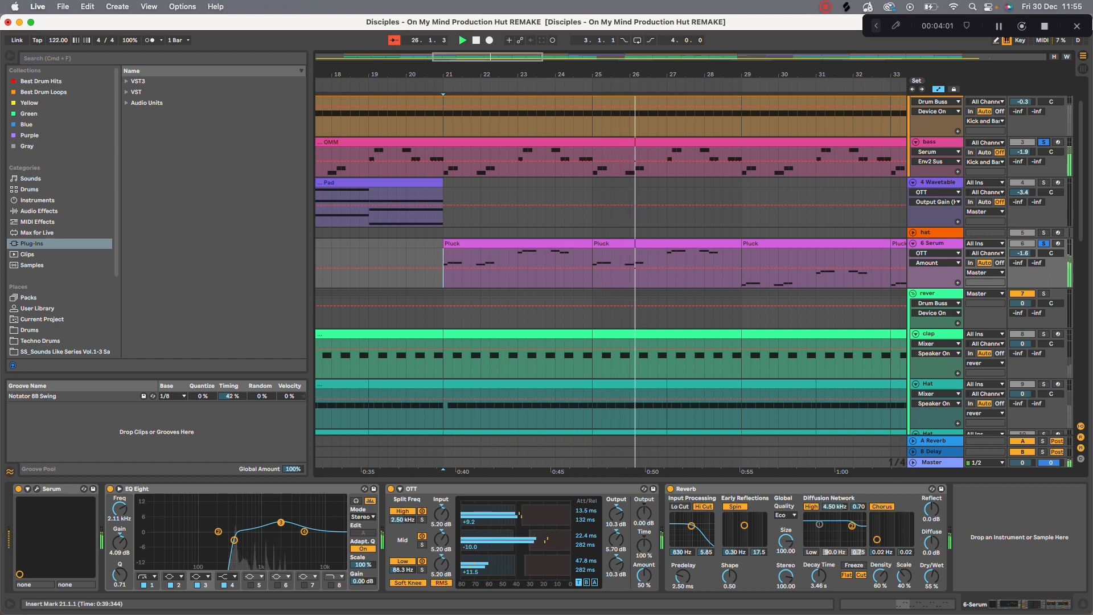
{"action": "left_click", "coordinate": [738, 218]}
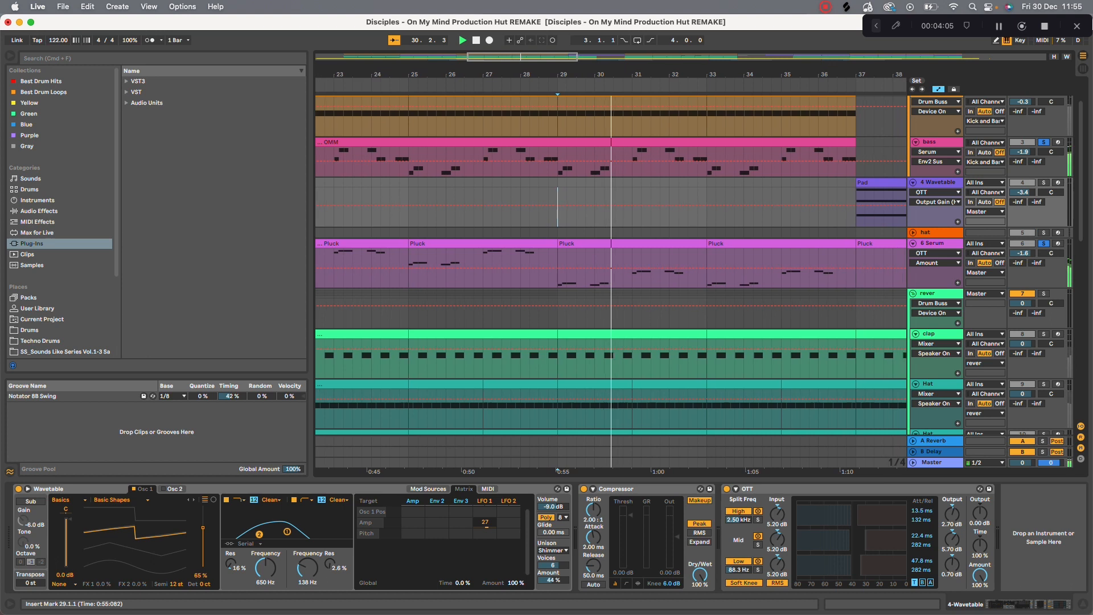
{"action": "key", "text": "minus"}
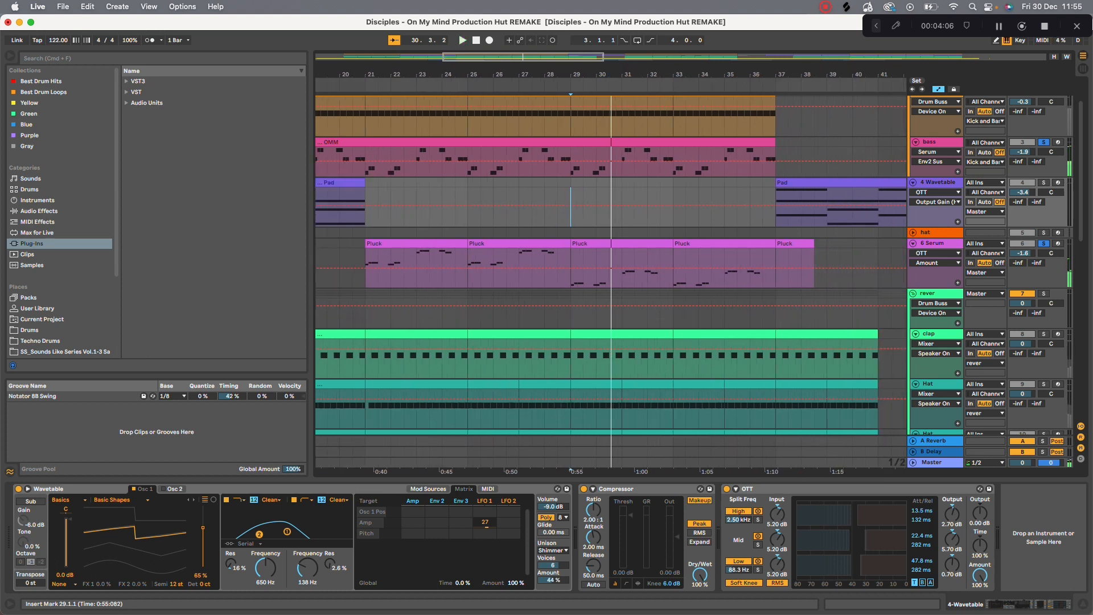
{"action": "left_click", "coordinate": [1043, 243]}
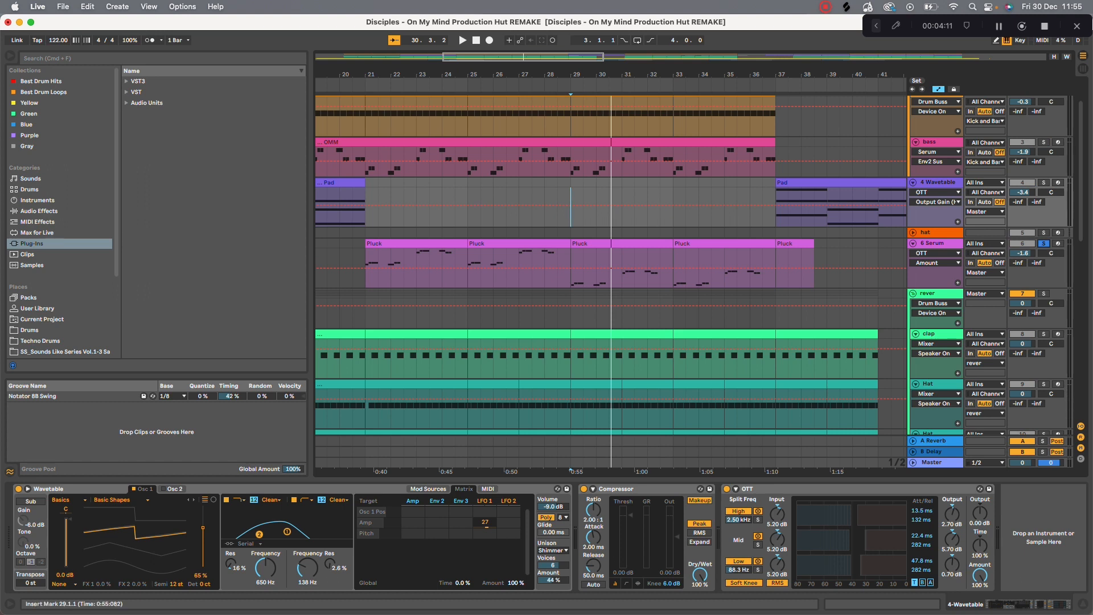
Step: Survey the full arrangement and mark the gap in the bass track between bars 37 and 45
{"action": "key", "text": "minus"}
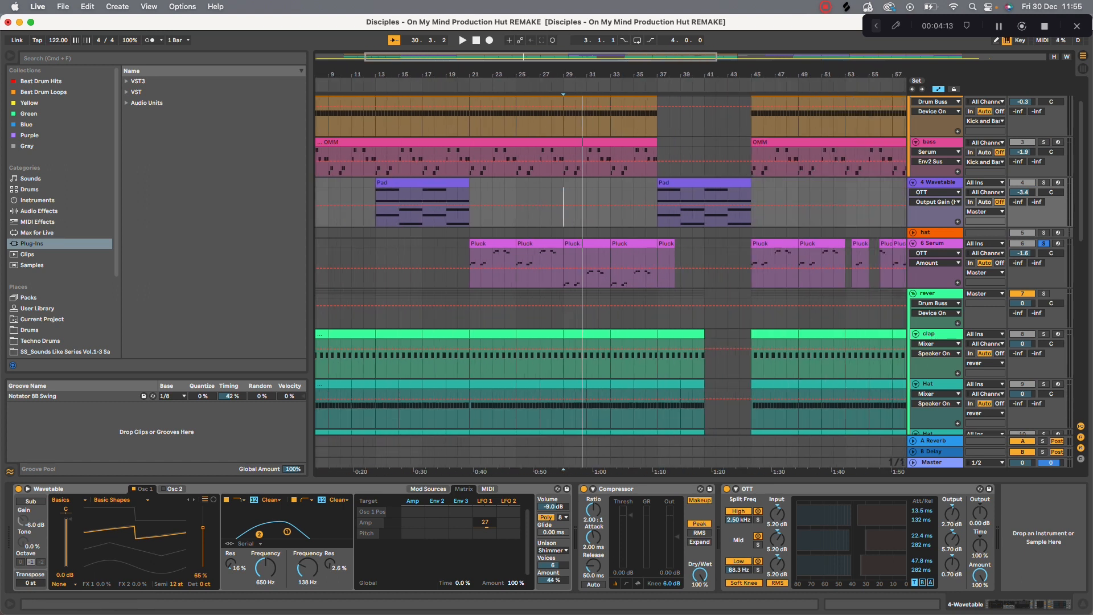
{"action": "key", "text": "minus"}
{"action": "key", "text": "minus"}
{"action": "left_click_drag", "start_coordinate": [860, 161], "coordinate": [587, 162]}
{"action": "left_click", "coordinate": [541, 142]}
{"action": "left_click_drag", "start_coordinate": [520, 142], "coordinate": [565, 142]}
Step: Select the pluck clip at bar 21, open its Serum window and check oscillator A's wavetable list
{"action": "left_click", "coordinate": [434, 243]}
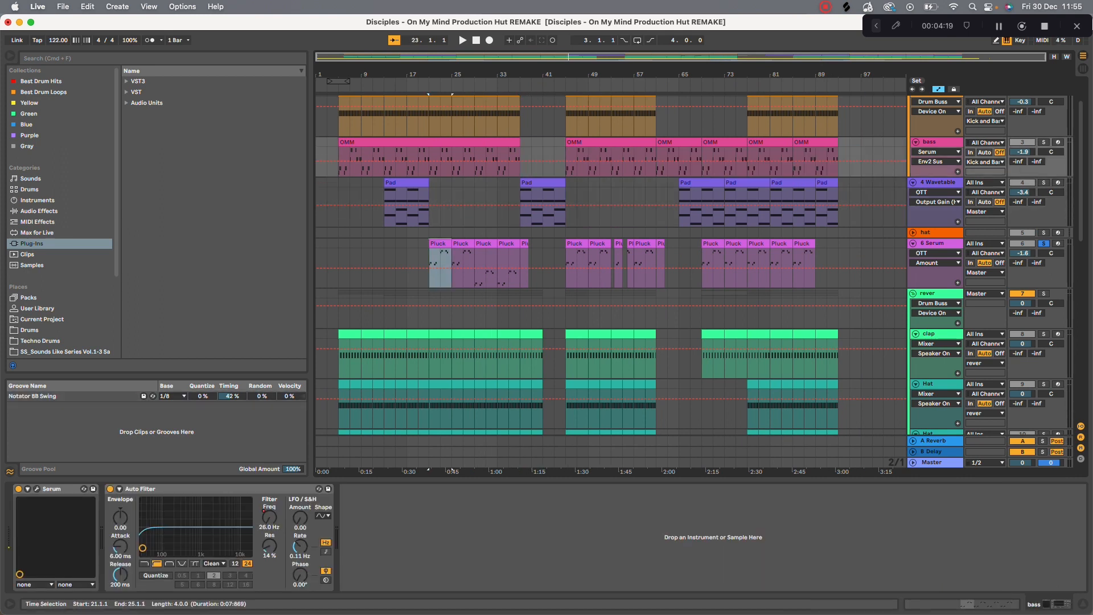
{"action": "scroll", "coordinate": [433, 243], "scroll_direction": "up", "scroll_amount": 5}
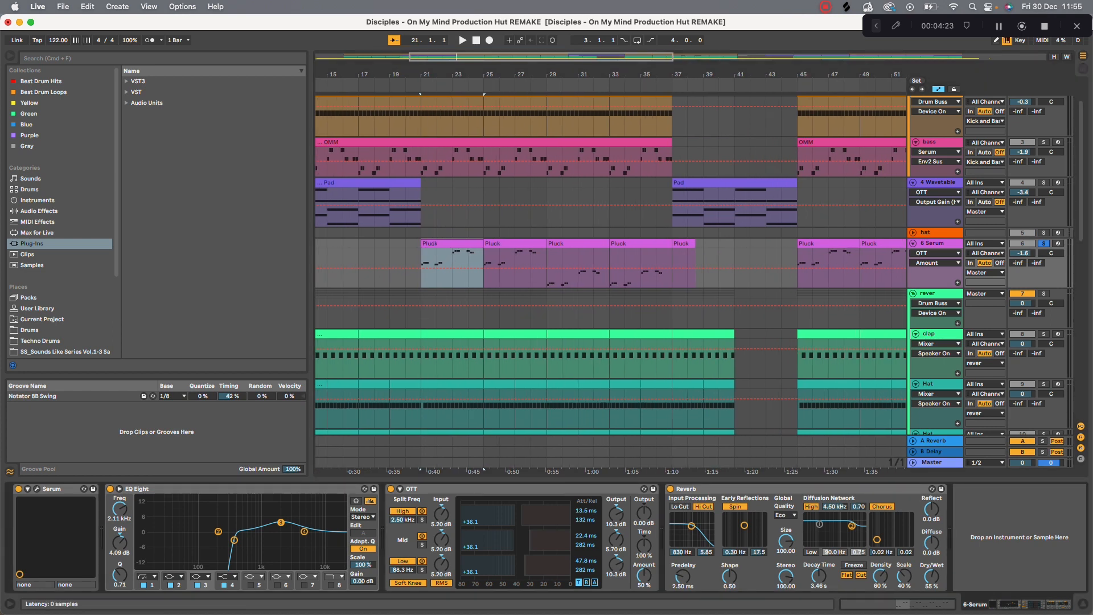
{"action": "left_click", "coordinate": [36, 488]}
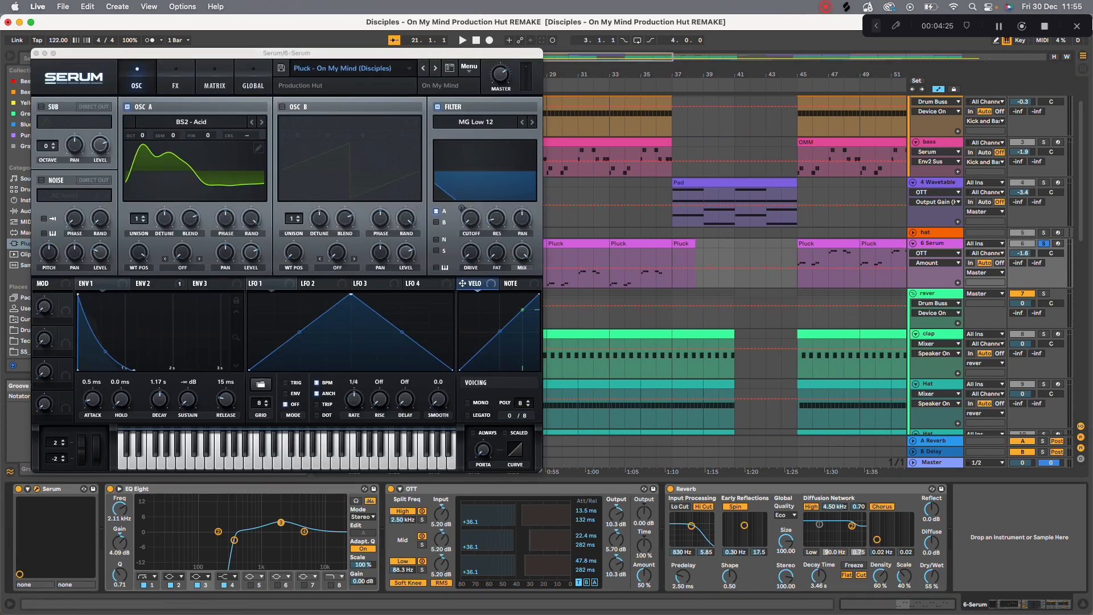
{"action": "left_click", "coordinate": [191, 122]}
{"action": "key", "text": "Escape"}
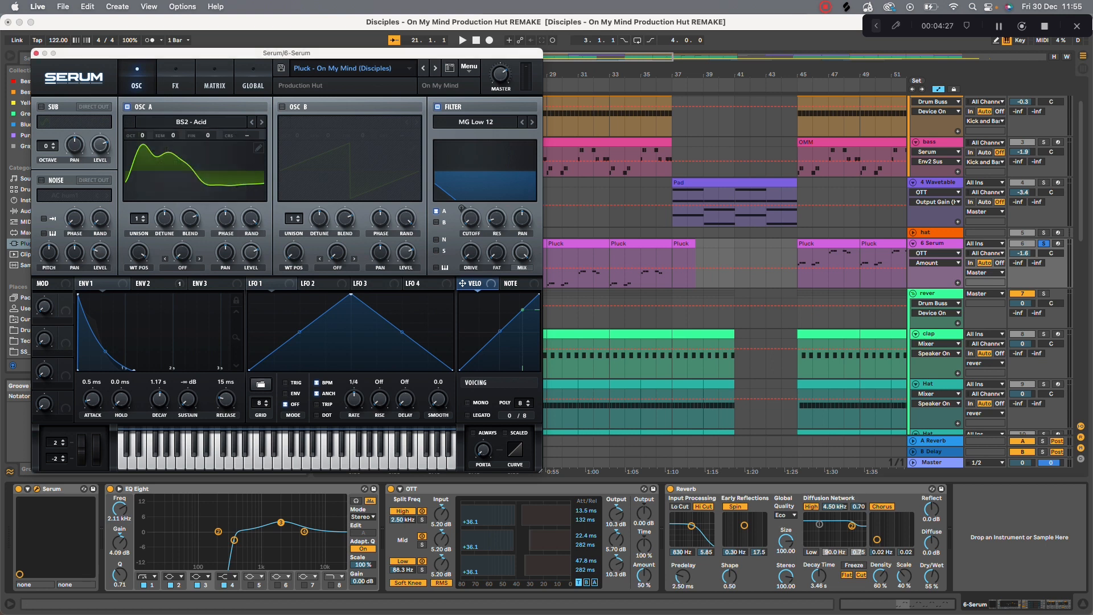
Step: Show the pluck's envelope 2 in Serum and reshape it during playback to 353 ms decay and 57.83% sustain
{"action": "left_click", "coordinate": [154, 283]}
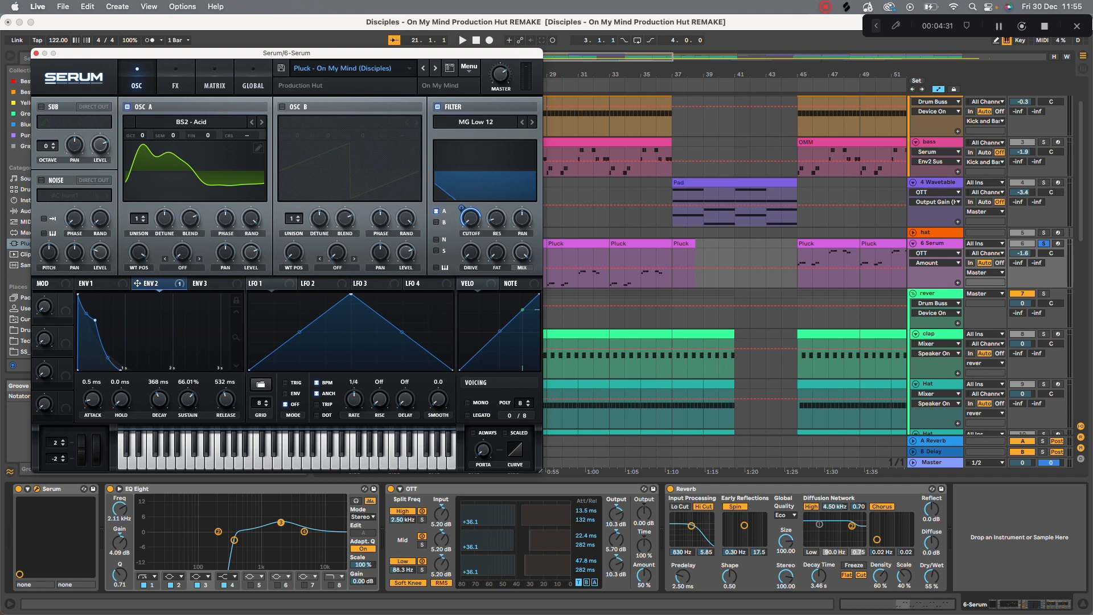
{"action": "key", "text": "space"}
{"action": "mouse_move", "coordinate": [95, 319]}
{"action": "left_mouse_down"}
{"action": "mouse_move", "coordinate": [91, 363]}
{"action": "mouse_move", "coordinate": [94, 325]}
{"action": "left_mouse_up"}
{"action": "key", "text": "space"}
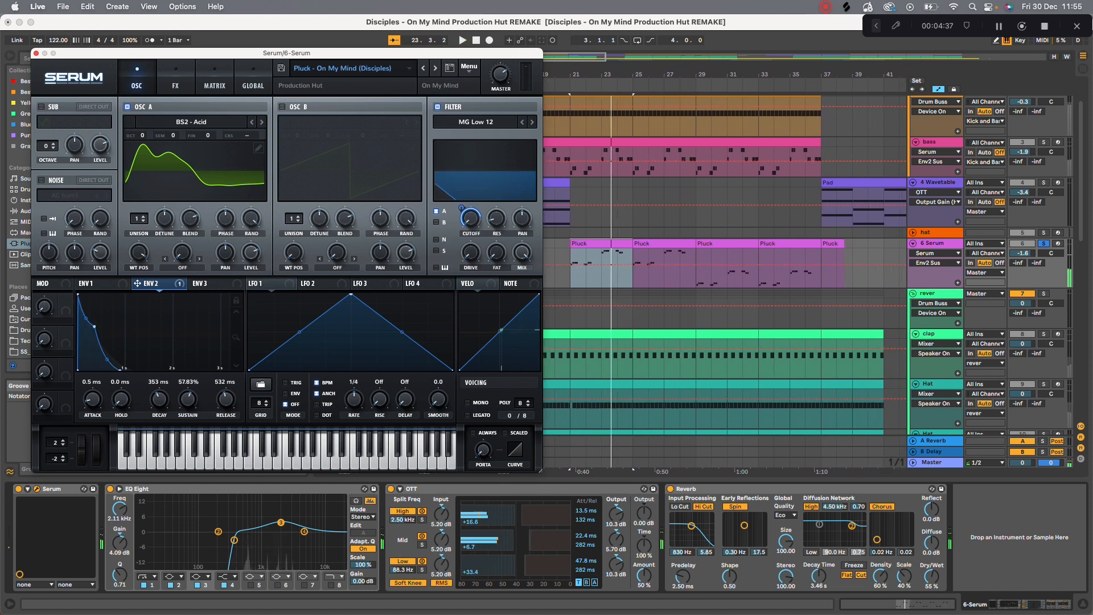
Step: Check the pluck's Hyper/Dimension and Reverb settings on Serum's FX page during playback, and close the synth window
{"action": "left_click", "coordinate": [214, 76]}
{"action": "left_click", "coordinate": [175, 76]}
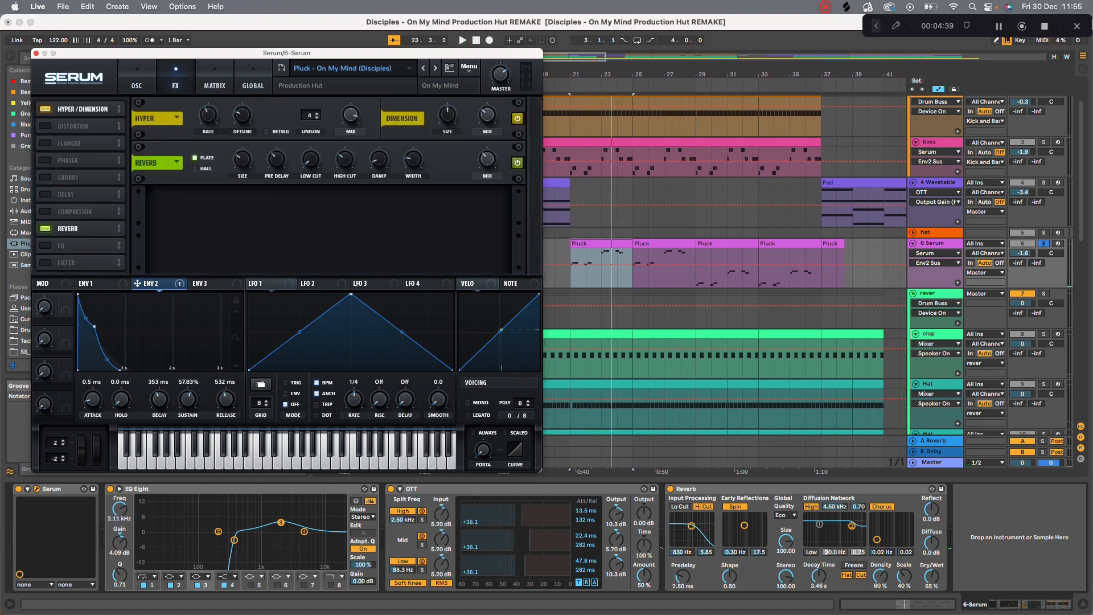
{"action": "key", "text": "space"}
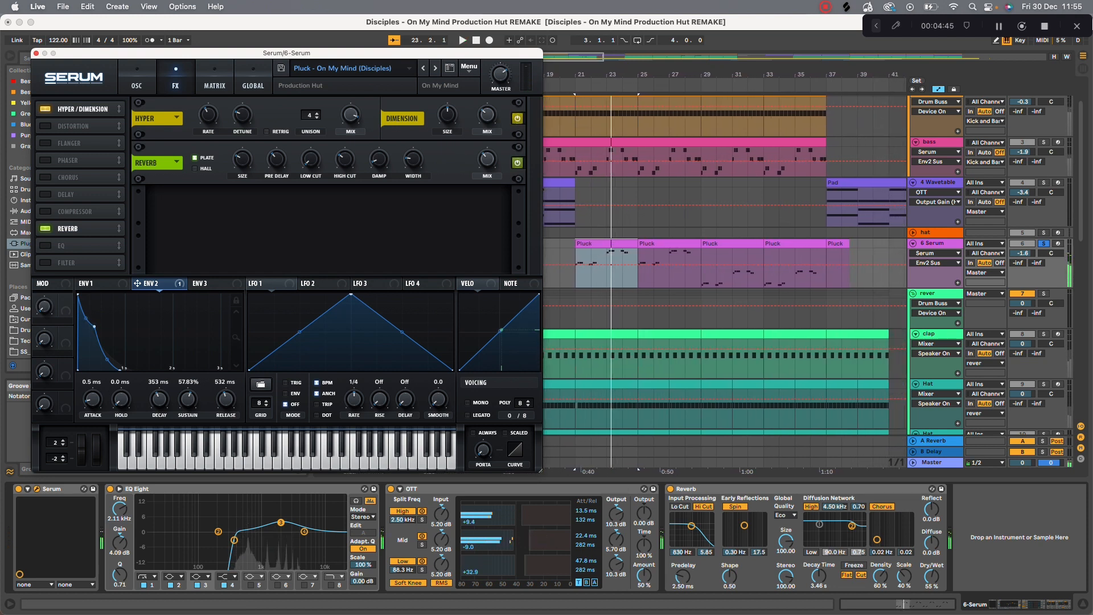
{"action": "left_click", "coordinate": [36, 53]}
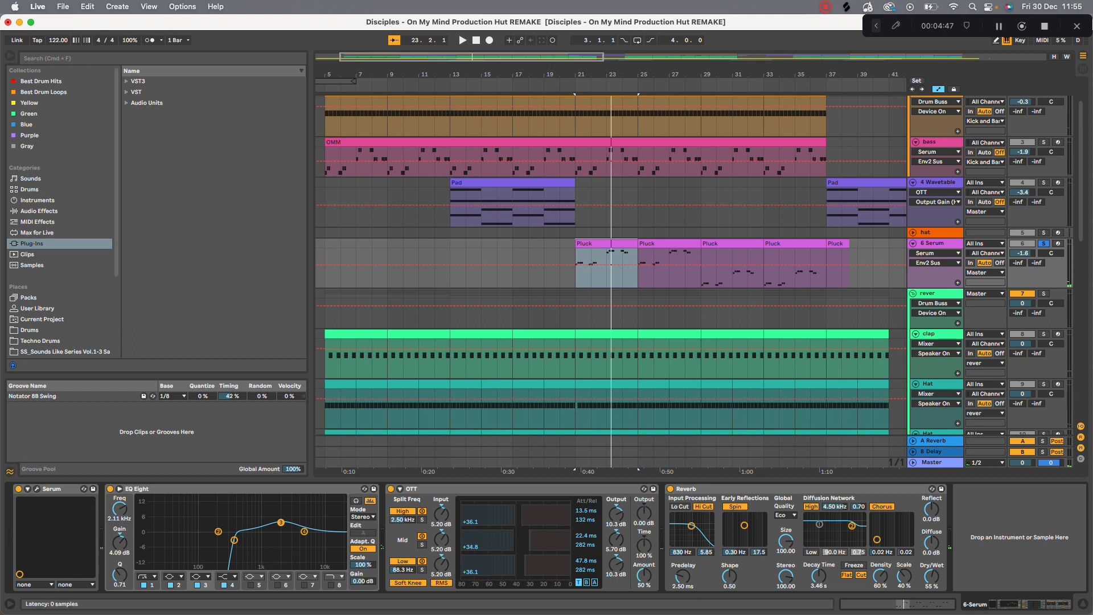
Step: Compare the pluck with OTT and Reverb bypassed, re-enable both devices, and set the reverb's decay time to 3.16 s
{"action": "left_click", "coordinate": [390, 488]}
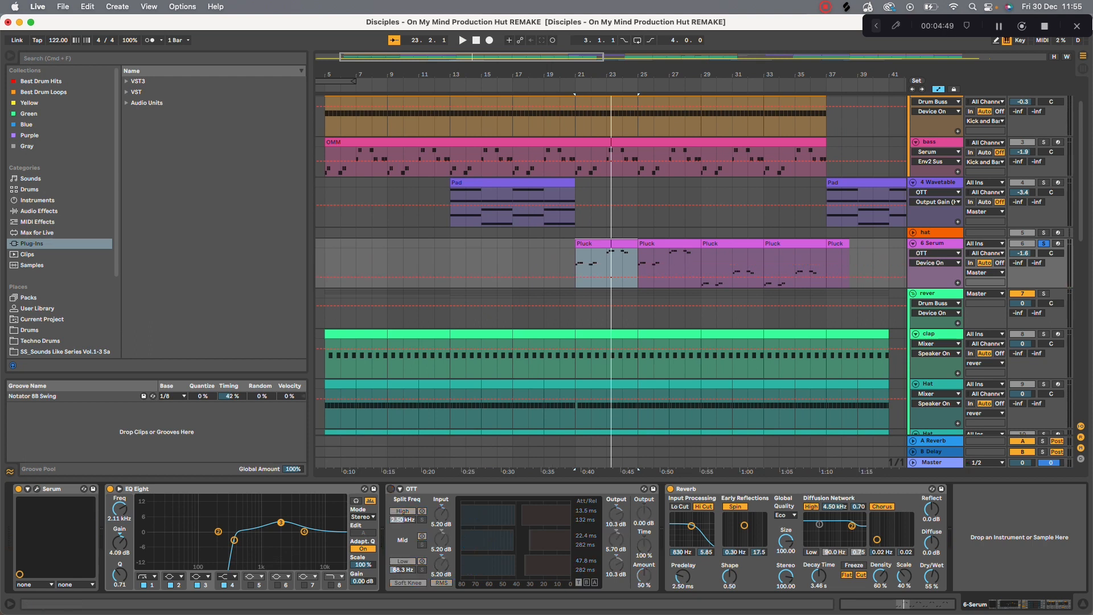
{"action": "left_click", "coordinate": [671, 488]}
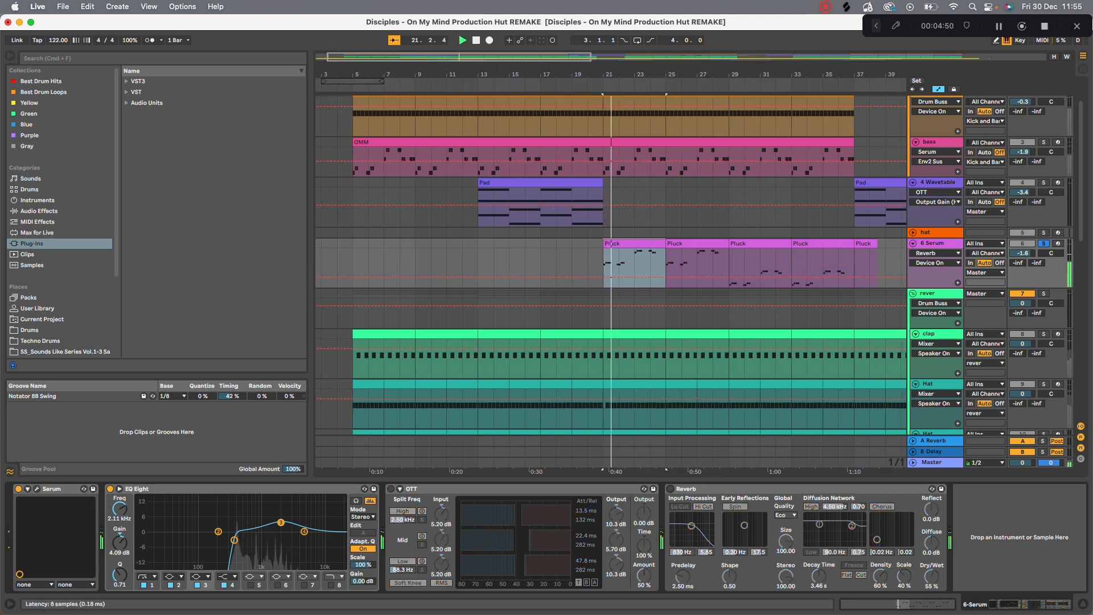
{"action": "left_click", "coordinate": [671, 488]}
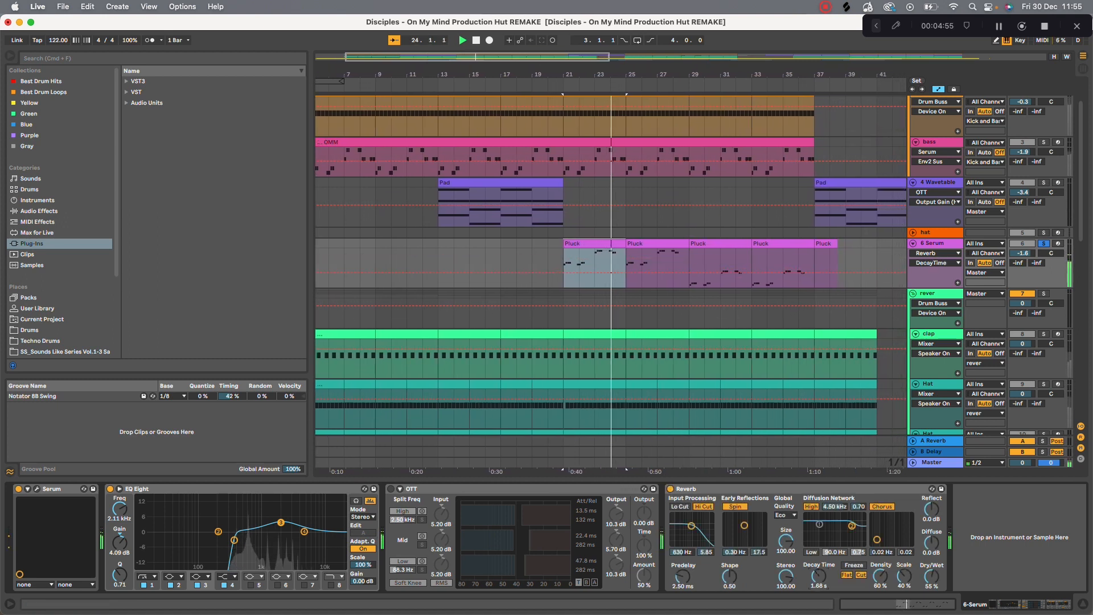
{"action": "left_click_drag", "start_coordinate": [818, 575], "coordinate": [817, 578]}
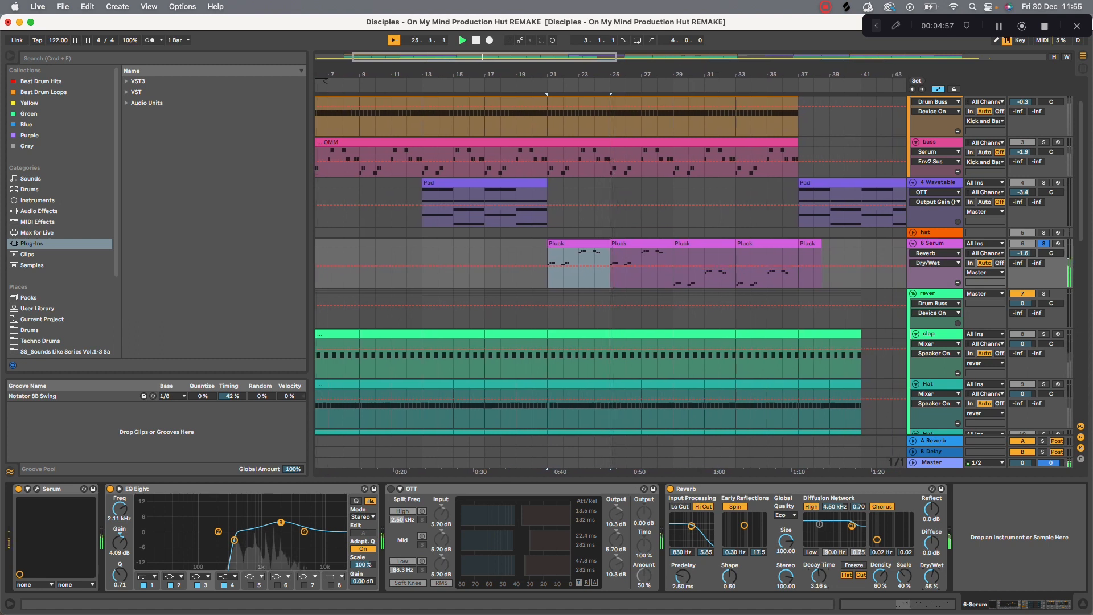
{"action": "left_click", "coordinate": [391, 489]}
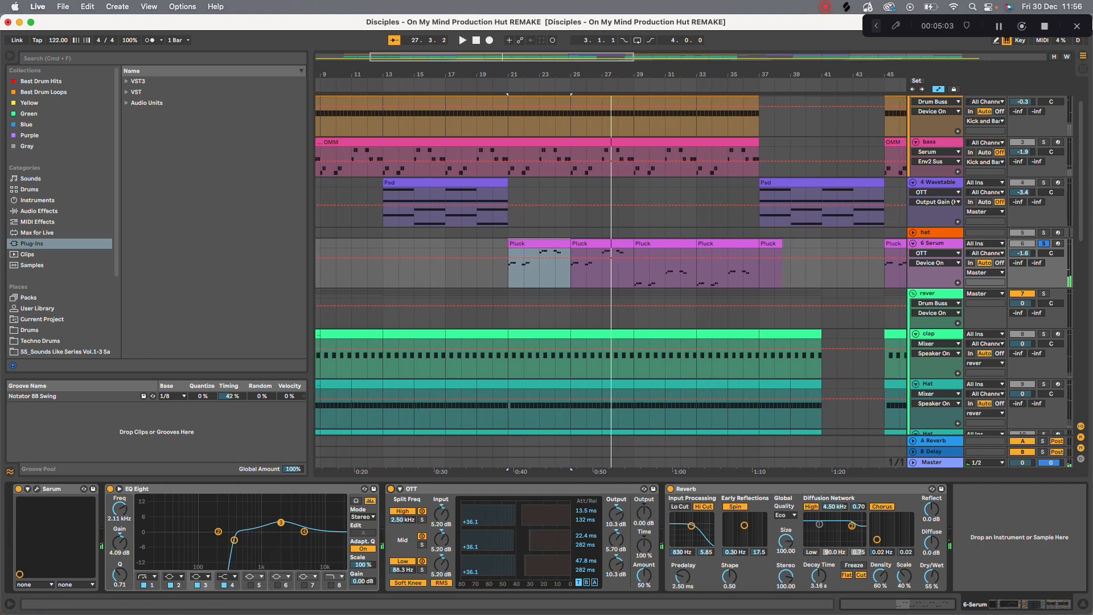
Step: Solo the rever drum group and play it from bar 21 with its clap, hat and top loop tracks in view
{"action": "scroll", "coordinate": [515, 265], "scroll_direction": "down", "scroll_amount": 3}
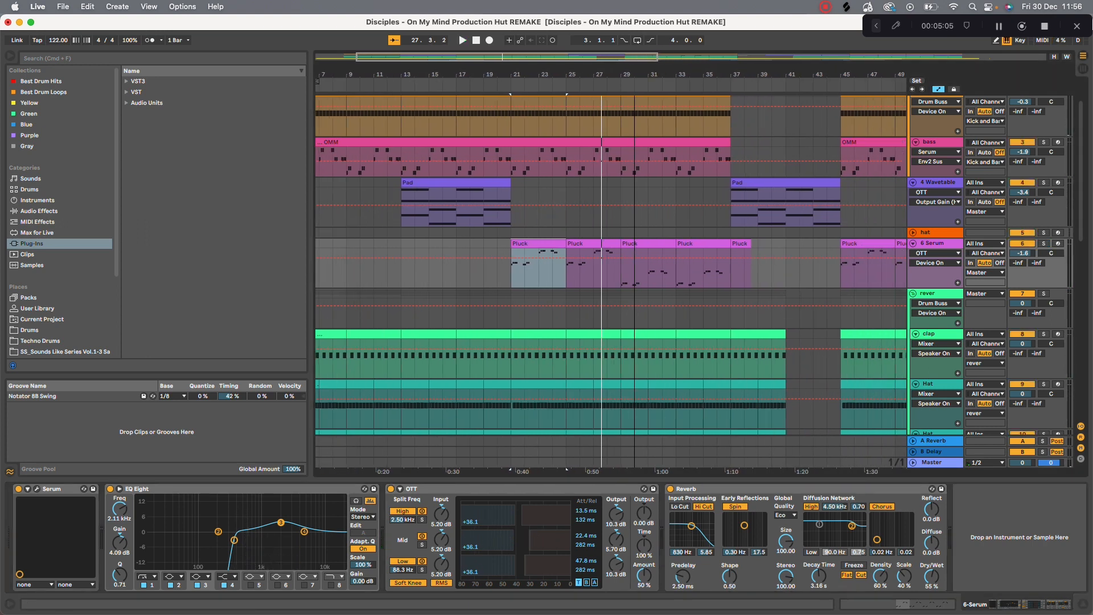
{"action": "scroll", "coordinate": [515, 264], "scroll_direction": "down", "scroll_amount": 3}
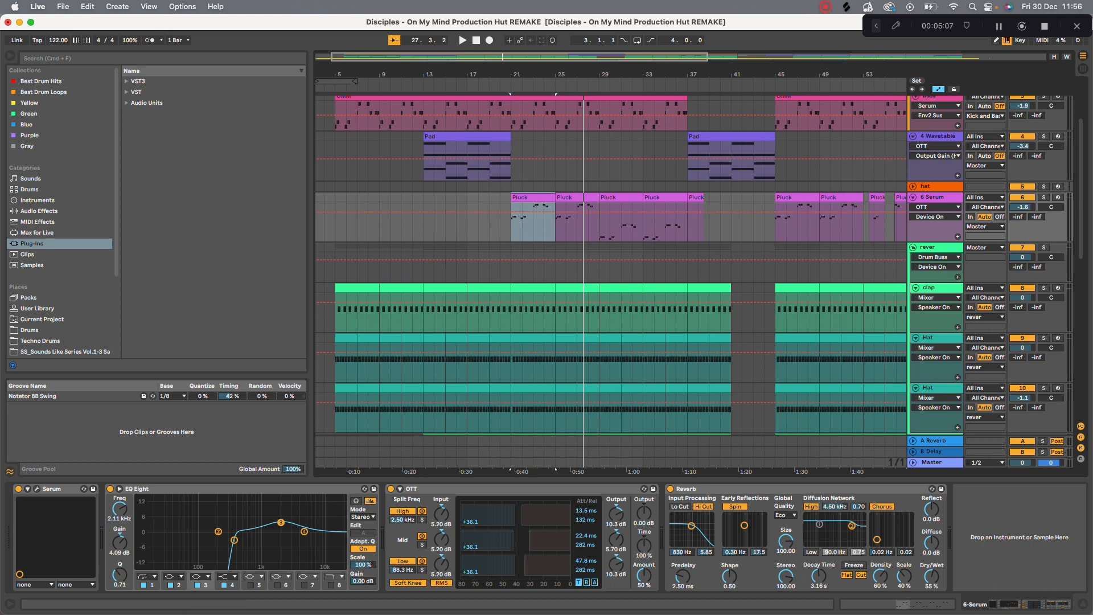
{"action": "left_click", "coordinate": [935, 247]}
{"action": "key", "text": "s"}
{"action": "key", "text": "space"}
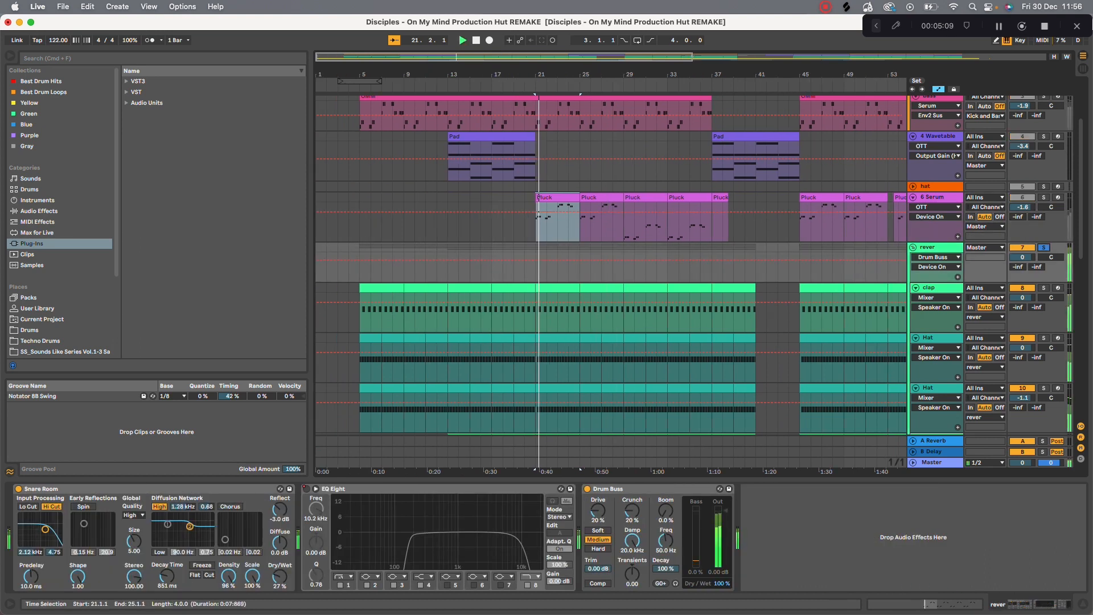
{"action": "scroll", "coordinate": [583, 351], "scroll_direction": "down", "scroll_amount": 2}
{"action": "key", "text": "XF86AudioRaiseVolume"}
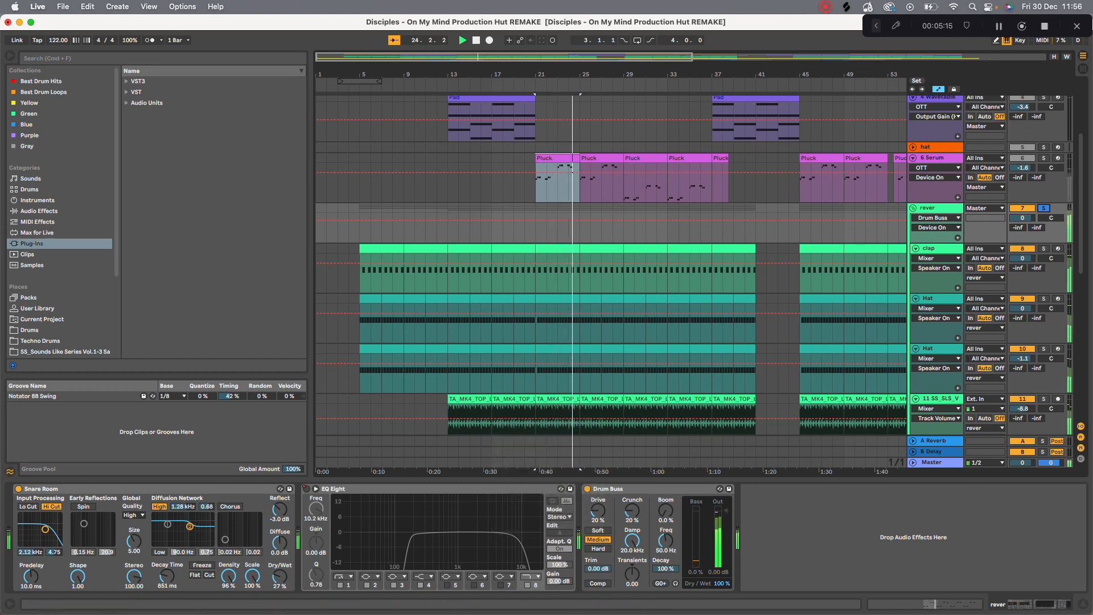
Step: Compare the drum group with the Snare Room reverb switched off and on, and hide the device view
{"action": "left_click", "coordinate": [18, 489]}
{"action": "left_click", "coordinate": [18, 489]}
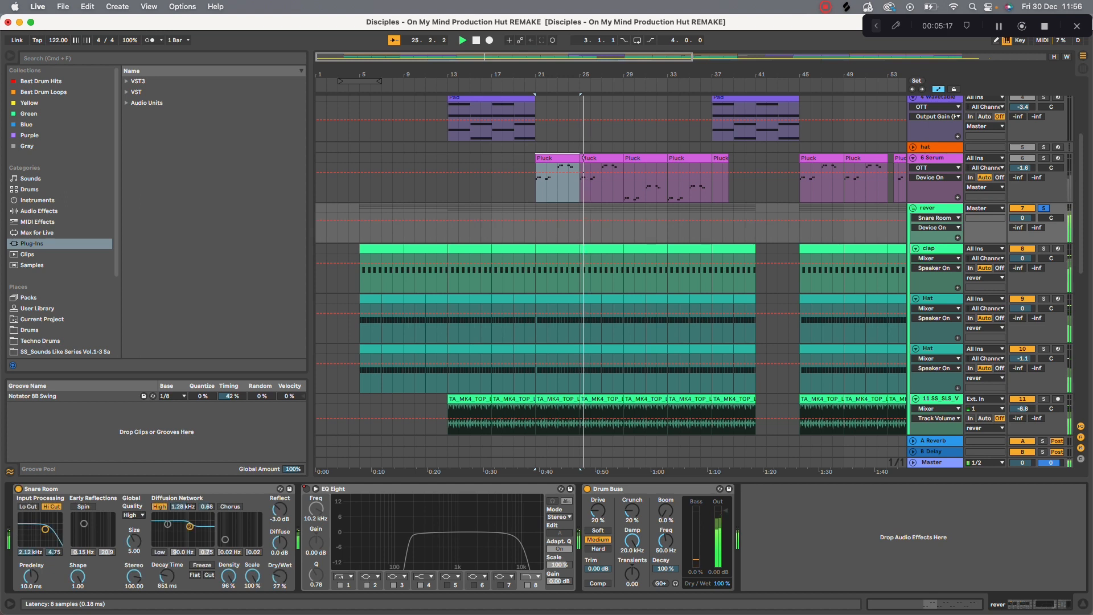
{"action": "key", "text": "super+alt+l"}
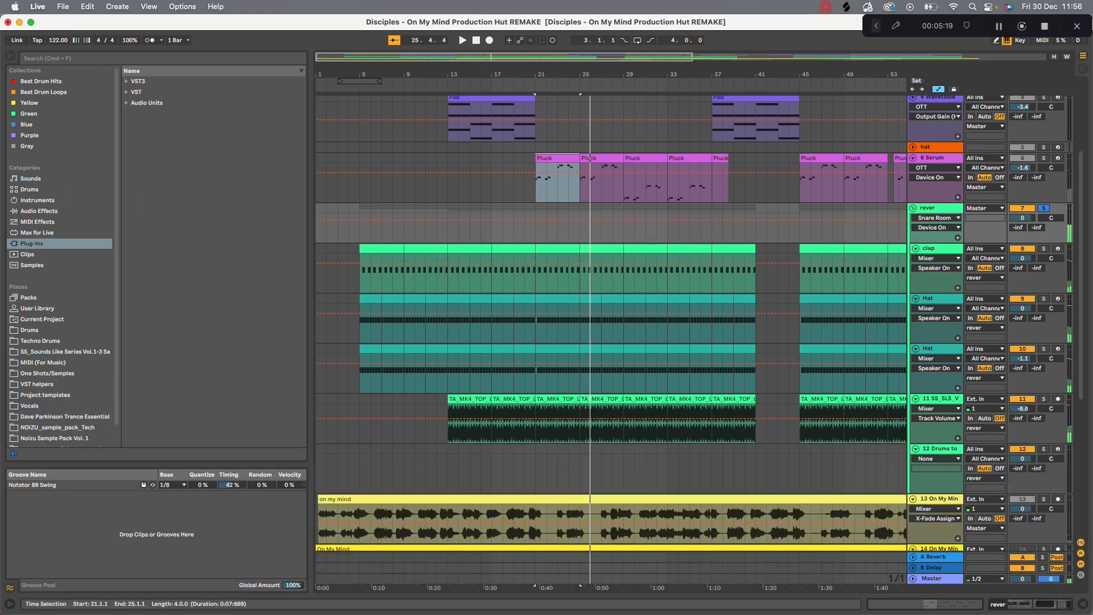
Step: Solo the clap track, play it from bar 21, and show its sampler device
{"action": "left_click", "coordinate": [712, 472]}
{"action": "left_click", "coordinate": [934, 248]}
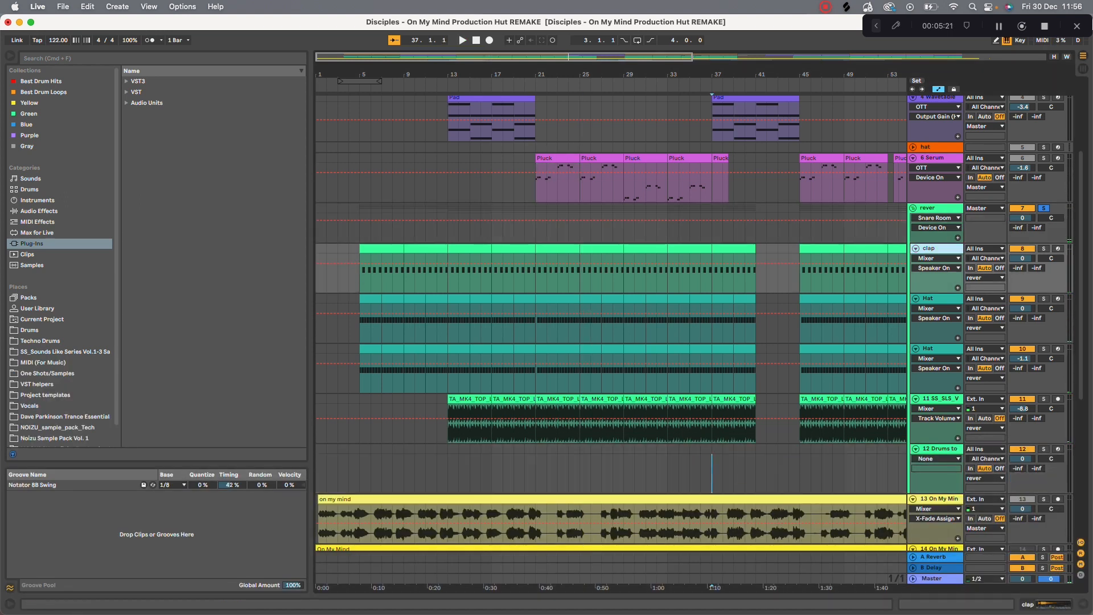
{"action": "left_click", "coordinate": [1043, 248]}
{"action": "scroll", "coordinate": [563, 285], "scroll_direction": "down", "scroll_amount": 1}
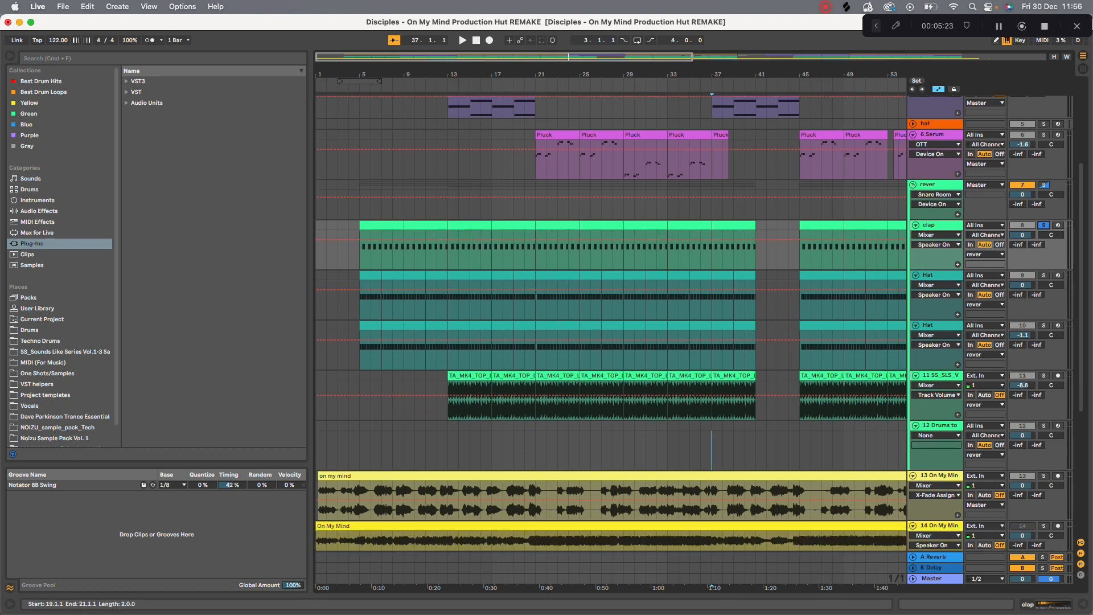
{"action": "left_click", "coordinate": [524, 250]}
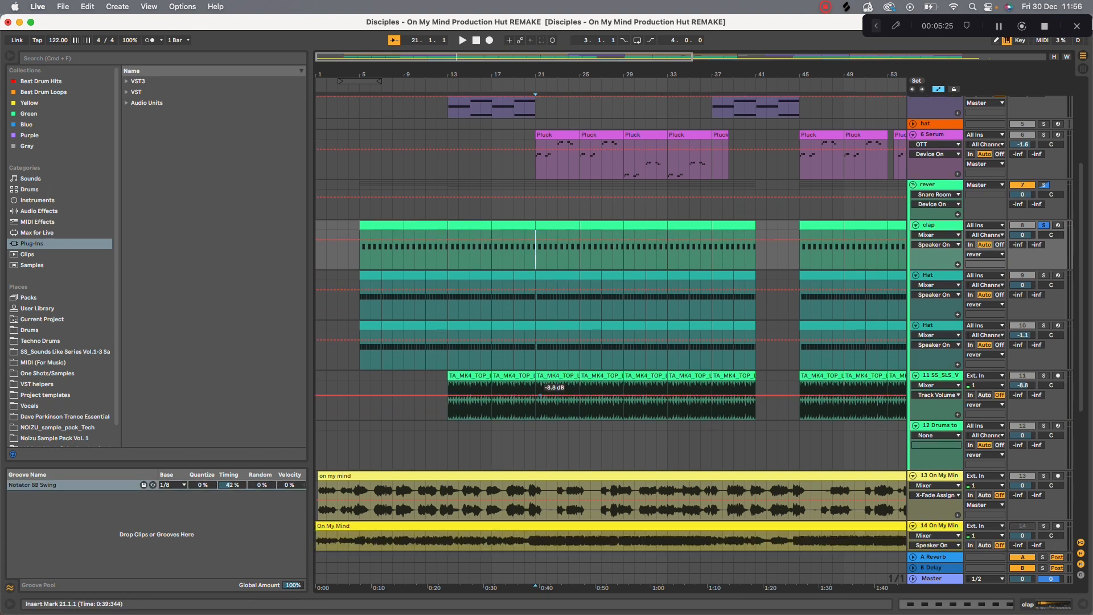
{"action": "key", "text": "space"}
{"action": "double_click", "coordinate": [935, 225]}
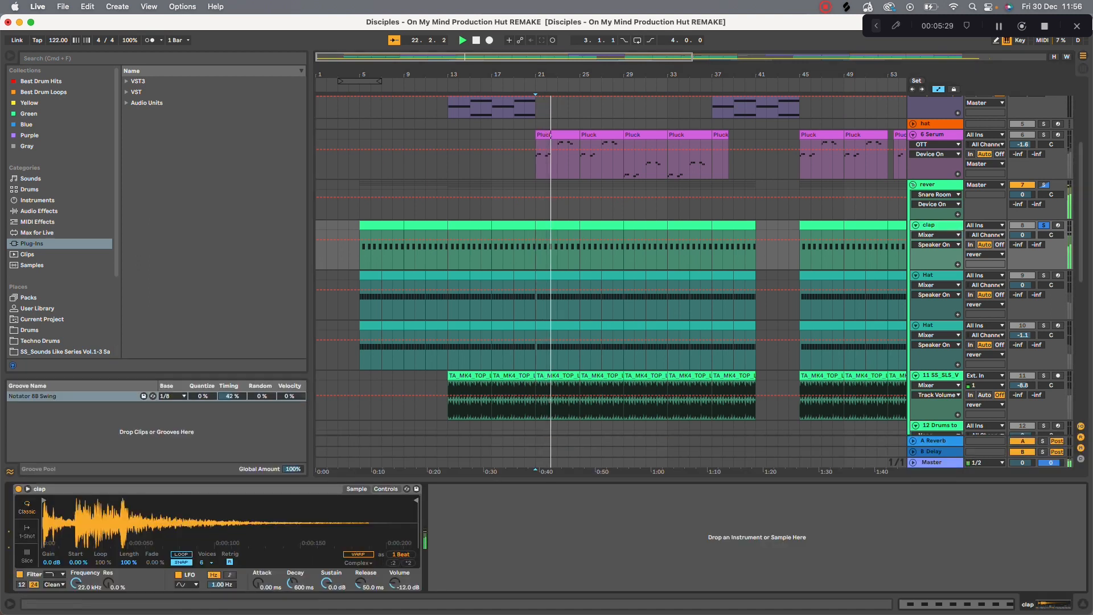
Step: Audition the two Hat tracks and the 11 SS_SLS_V top loop, and return to the soloed rever group
{"action": "left_click", "coordinate": [1043, 275]}
{"action": "left_click", "coordinate": [1043, 325]}
{"action": "scroll", "coordinate": [695, 265], "scroll_direction": "down", "scroll_amount": 2}
{"action": "left_click", "coordinate": [1042, 325]}
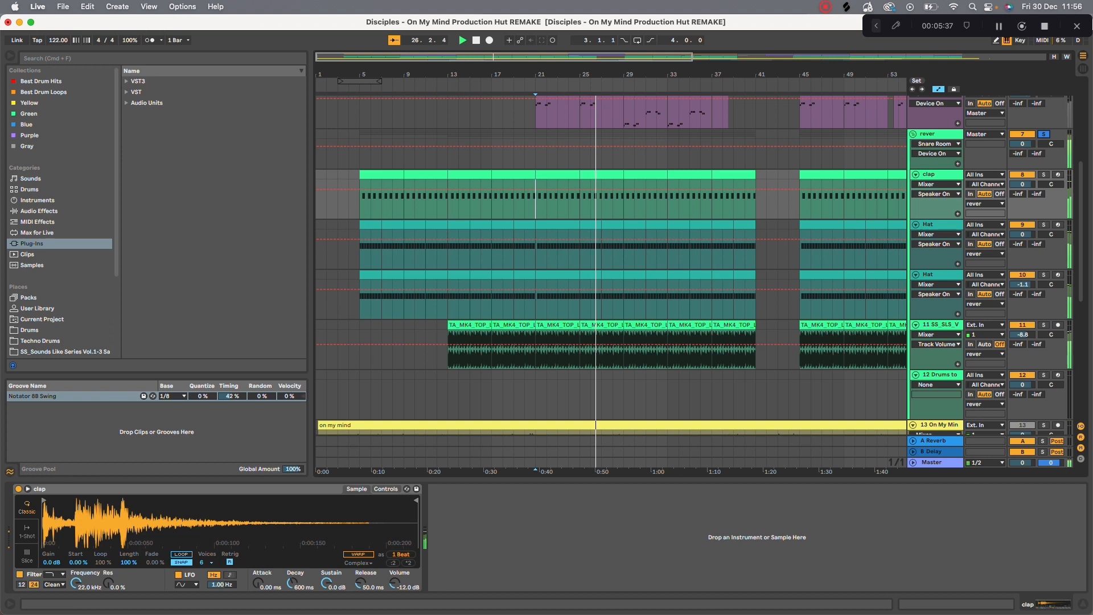
Step: Solo the 13 On My Min vocal track, play it from bar 32, show the whole arrangement, and clear the solo
{"action": "scroll", "coordinate": [705, 311], "scroll_direction": "down", "scroll_amount": 3}
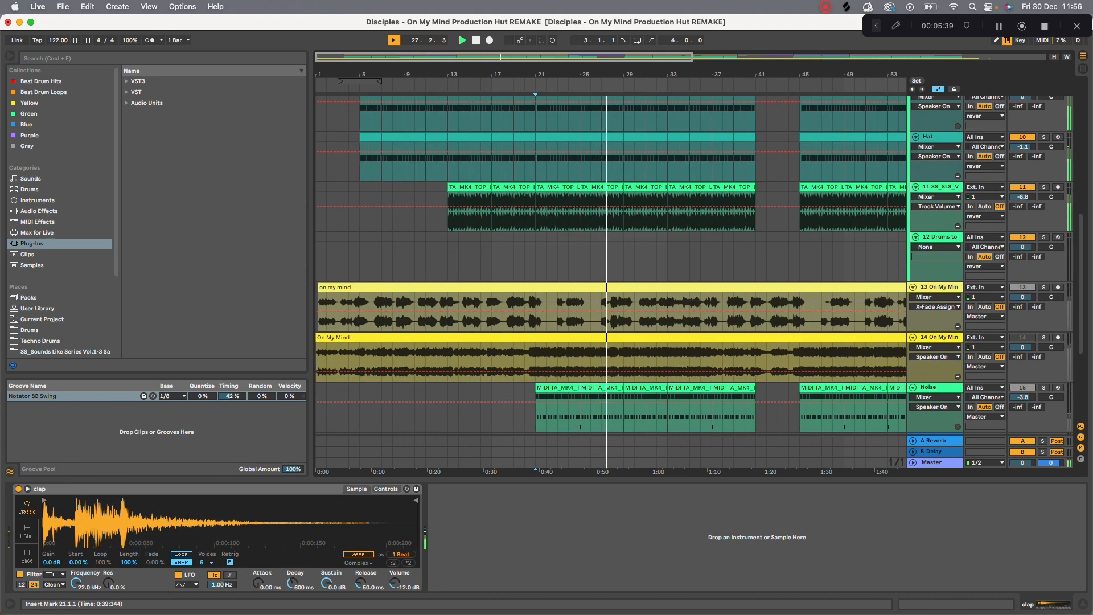
{"action": "scroll", "coordinate": [703, 312], "scroll_direction": "down", "scroll_amount": 2}
{"action": "left_click", "coordinate": [1043, 243]}
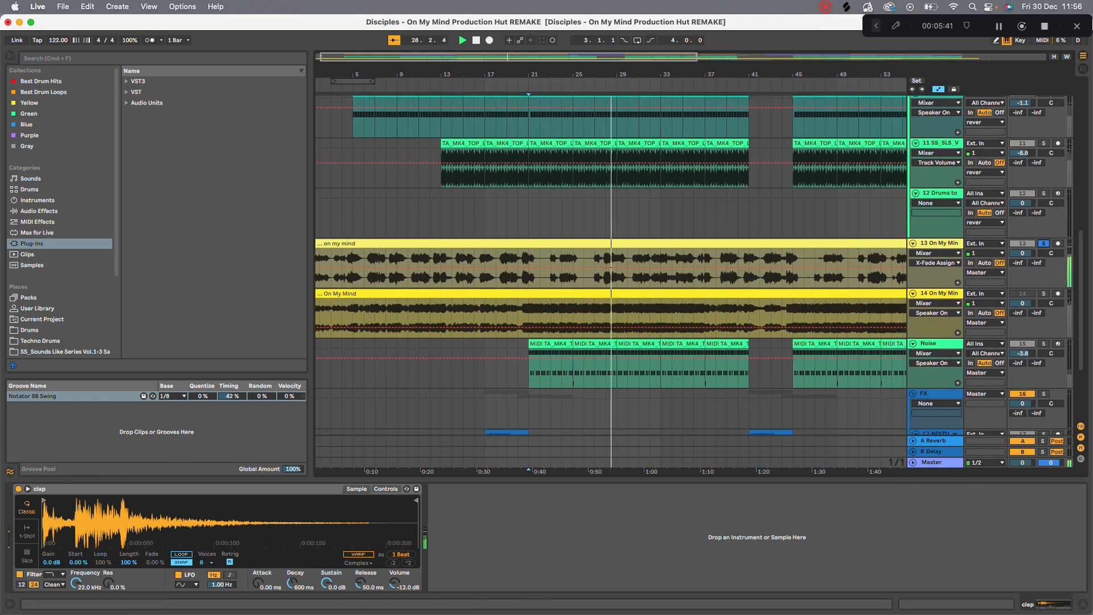
{"action": "left_click", "coordinate": [638, 268]}
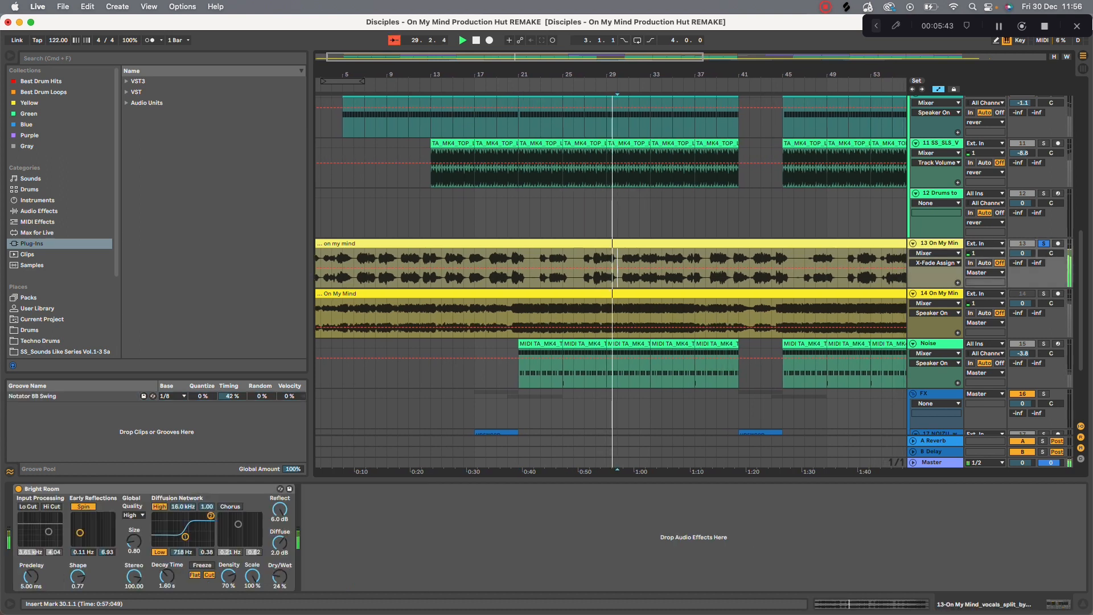
{"action": "key", "text": "space"}
{"action": "key", "text": "space"}
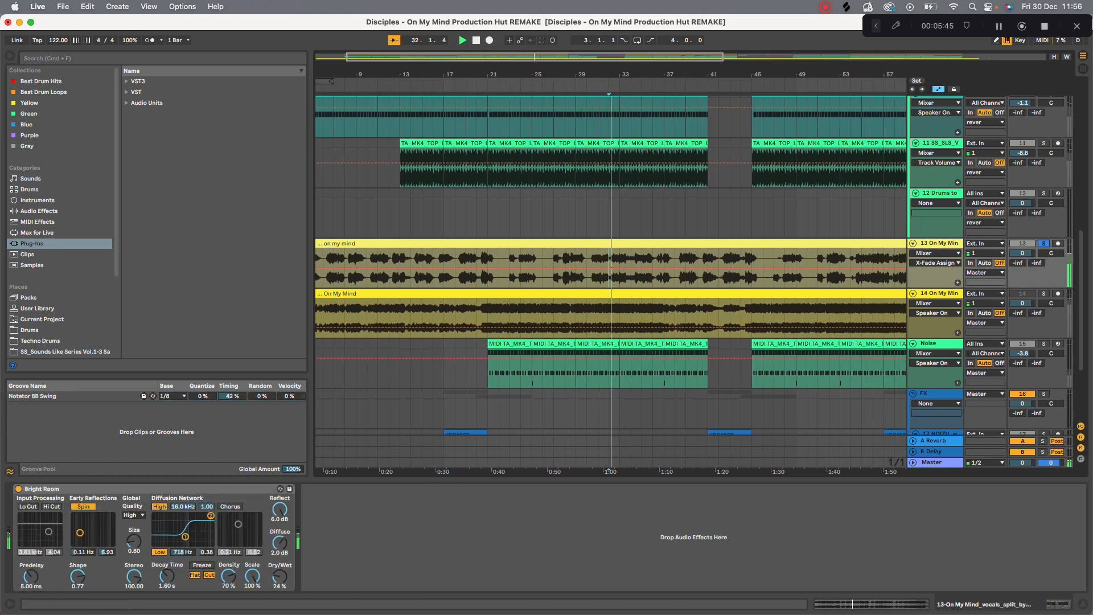
{"action": "key", "text": "w"}
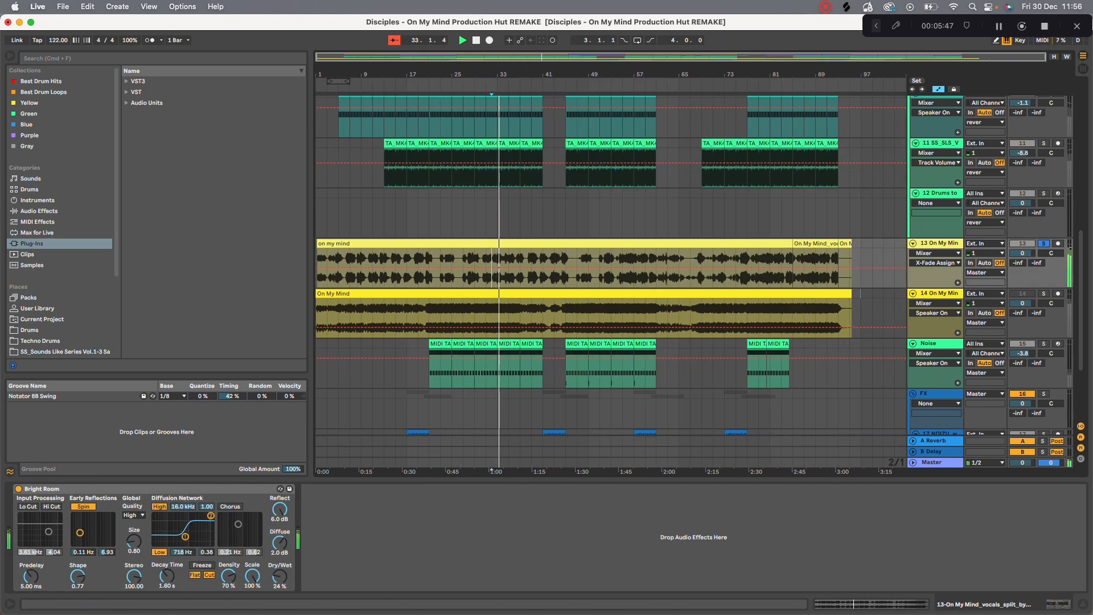
{"action": "left_click", "coordinate": [1046, 244]}
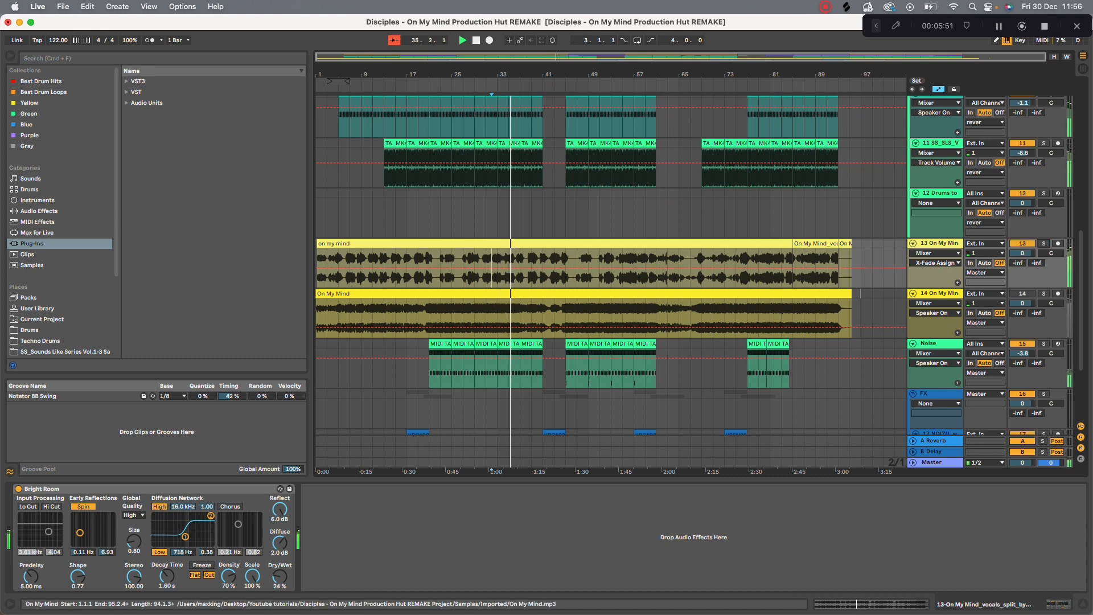
Step: Move the Noise track into the rever group below the 11 SS_SLS_V track, lower its volume, and clear its solo
{"action": "scroll", "coordinate": [569, 262], "scroll_direction": "down", "scroll_amount": 3}
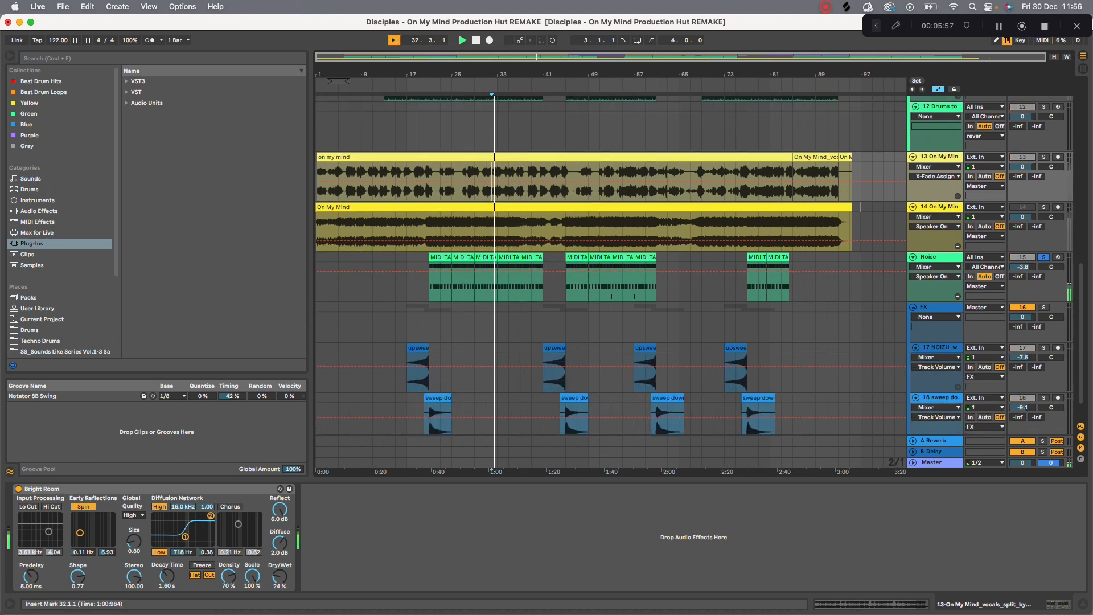
{"action": "scroll", "coordinate": [569, 262], "scroll_direction": "up", "scroll_amount": 10}
{"action": "scroll", "coordinate": [569, 262], "scroll_direction": "down", "scroll_amount": 2}
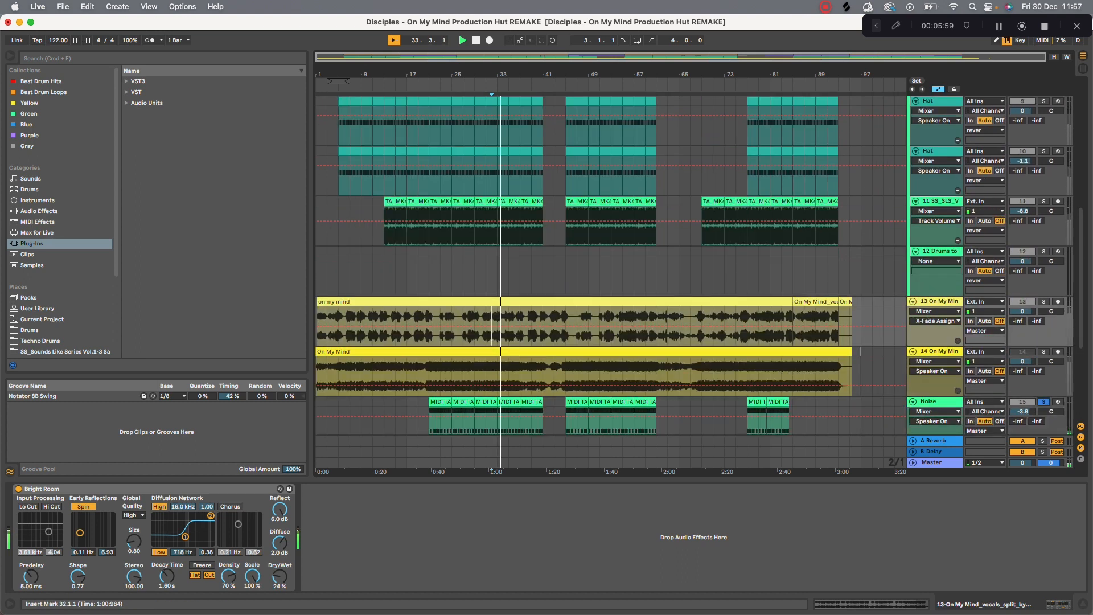
{"action": "left_click_drag", "start_coordinate": [935, 401], "coordinate": [935, 250]}
{"action": "left_click_drag", "start_coordinate": [1023, 271], "coordinate": [1023, 292]}
{"action": "left_click", "coordinate": [1043, 261]}
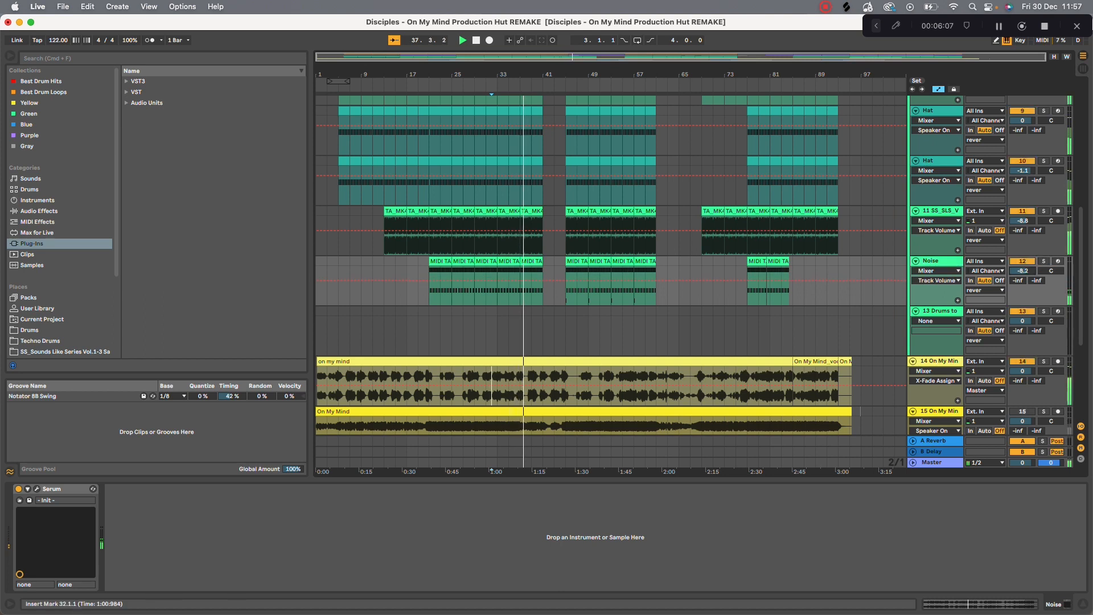
Step: Solo the FX group and play its upsweep from bar 43
{"action": "scroll", "coordinate": [608, 265], "scroll_direction": "down", "scroll_amount": 5}
{"action": "scroll", "coordinate": [609, 264], "scroll_direction": "up", "scroll_amount": 3}
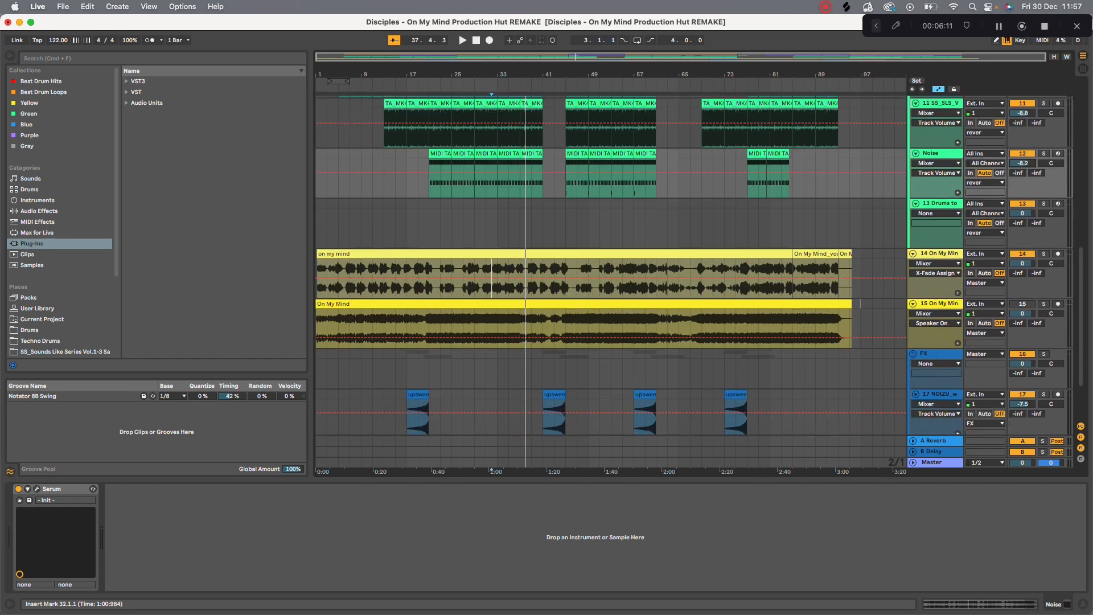
{"action": "scroll", "coordinate": [609, 265], "scroll_direction": "down", "scroll_amount": 2}
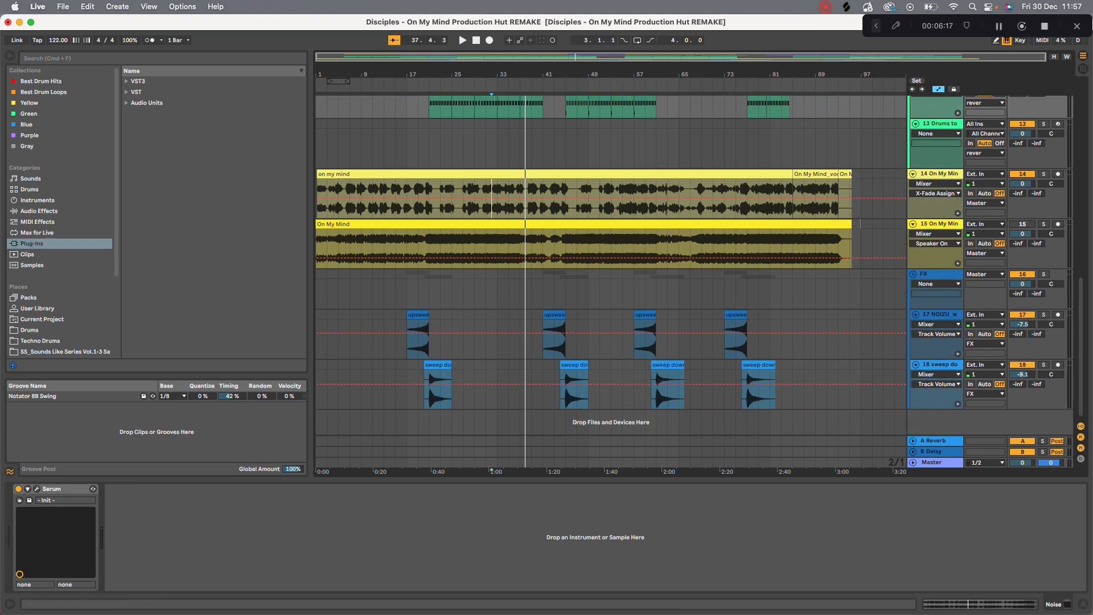
{"action": "left_click", "coordinate": [935, 273]}
{"action": "left_click", "coordinate": [1042, 274]}
{"action": "key", "text": "space"}
{"action": "key", "text": "space"}
{"action": "left_click", "coordinate": [554, 339]}
{"action": "key", "text": "space"}
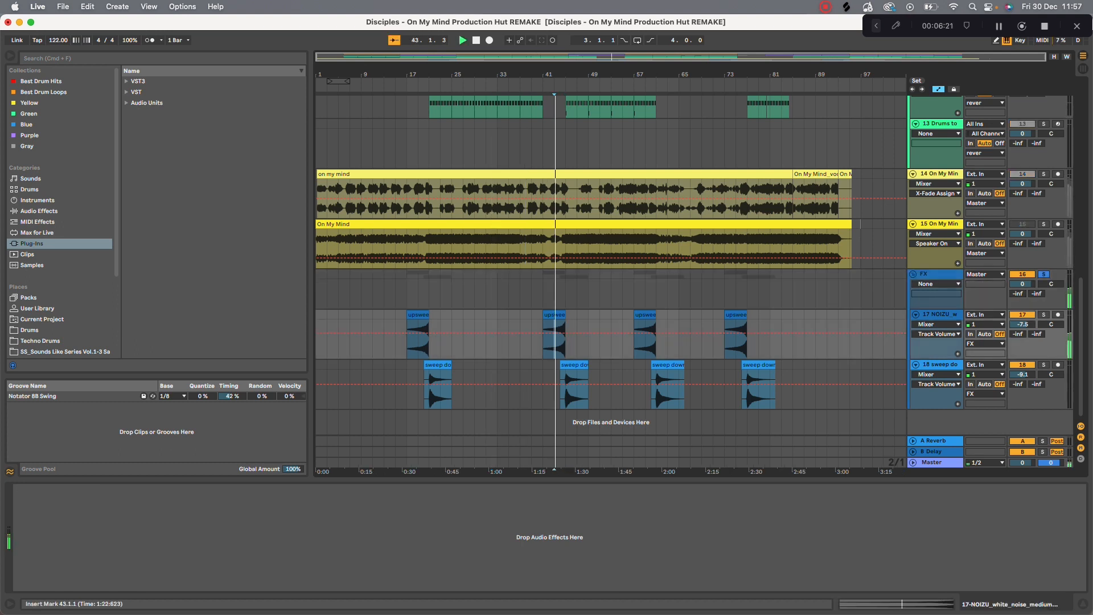
Step: Inspect the upsweep and sweep down clips between bars 41 and 49, and select the 17 NOIZU_w track
{"action": "scroll", "coordinate": [566, 329], "scroll_direction": "up", "scroll_amount": 5}
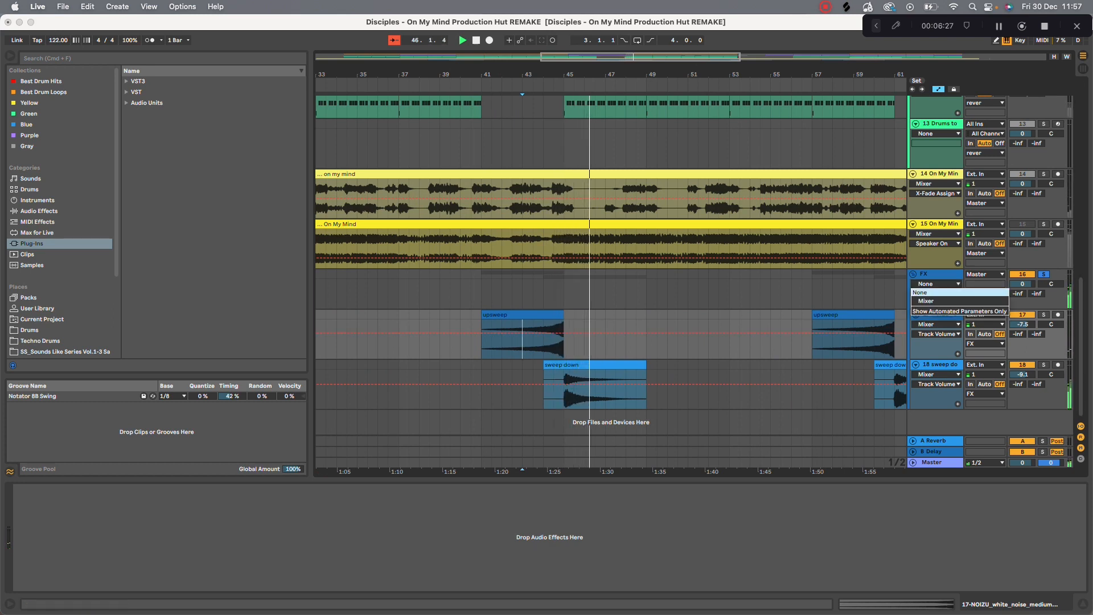
{"action": "key", "text": "Down"}
{"action": "key", "text": "Down"}
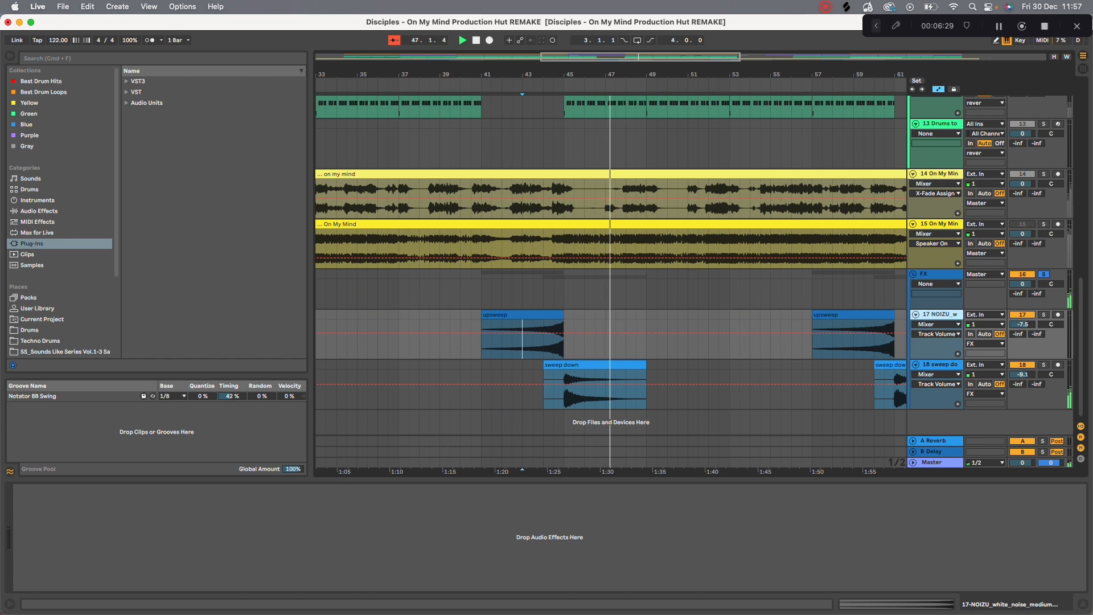
Step: Stop the playback and clear the FX group's solo
{"action": "key", "text": "space"}
{"action": "left_click", "coordinate": [1043, 274]}
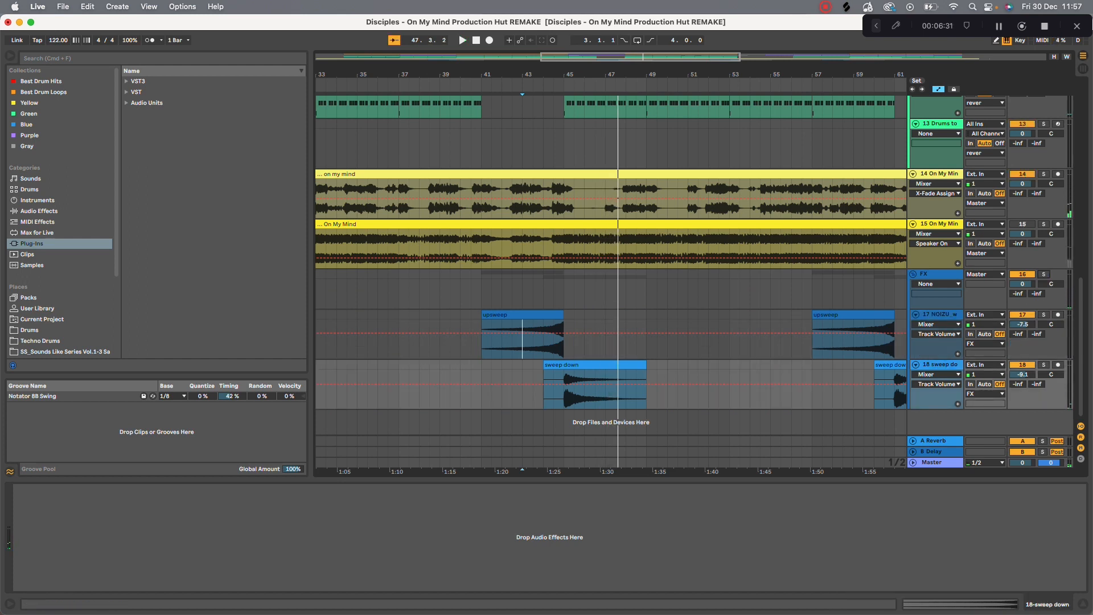
Step: Review the full arrangement from the Kick and Bass group down to the FX tracks, checking the clip layout across the sections
{"action": "scroll", "coordinate": [609, 394], "scroll_direction": "down", "scroll_amount": 5}
{"action": "scroll", "coordinate": [610, 393], "scroll_direction": "up", "scroll_amount": 10}
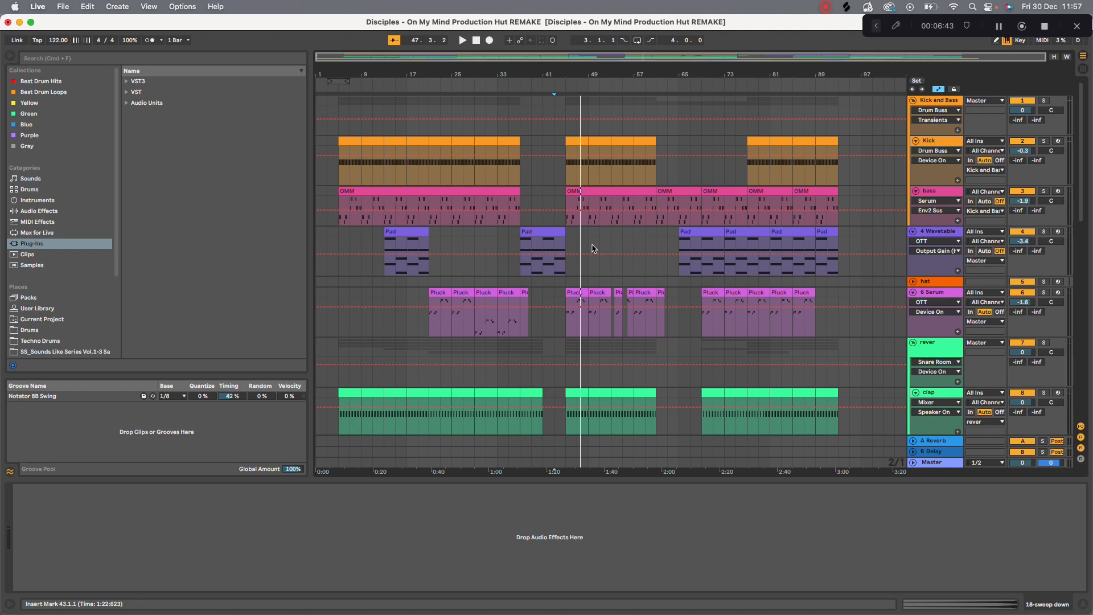
{"action": "scroll", "coordinate": [592, 249], "scroll_direction": "down", "scroll_amount": 5}
{"action": "scroll", "coordinate": [592, 248], "scroll_direction": "up", "scroll_amount": 5}
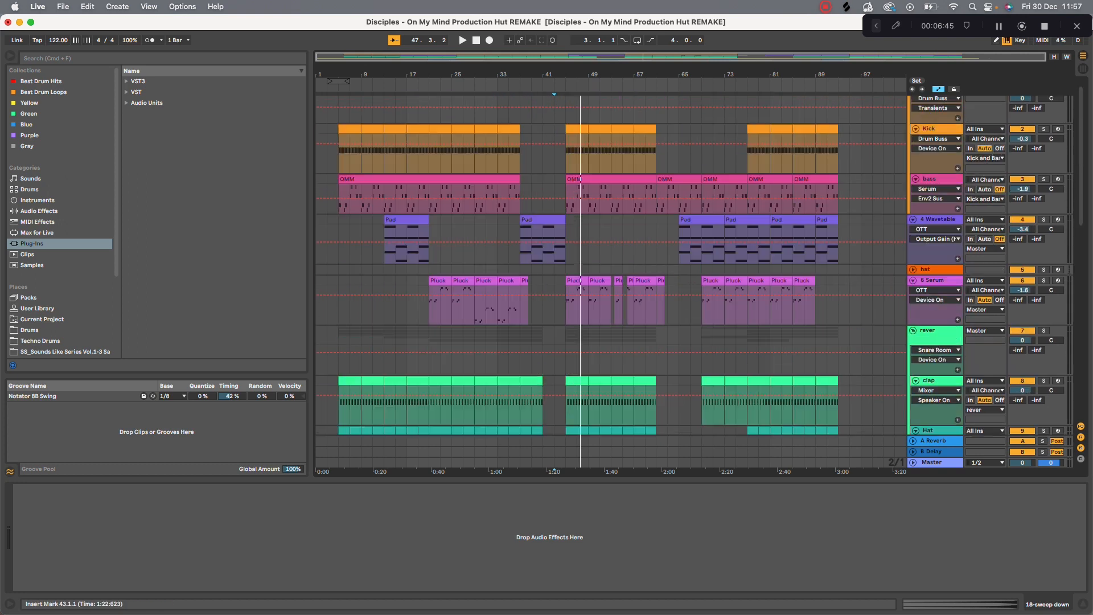
{"action": "left_click_drag", "start_coordinate": [465, 74], "coordinate": [550, 100]}
{"action": "scroll", "coordinate": [637, 246], "scroll_direction": "down", "scroll_amount": 10}
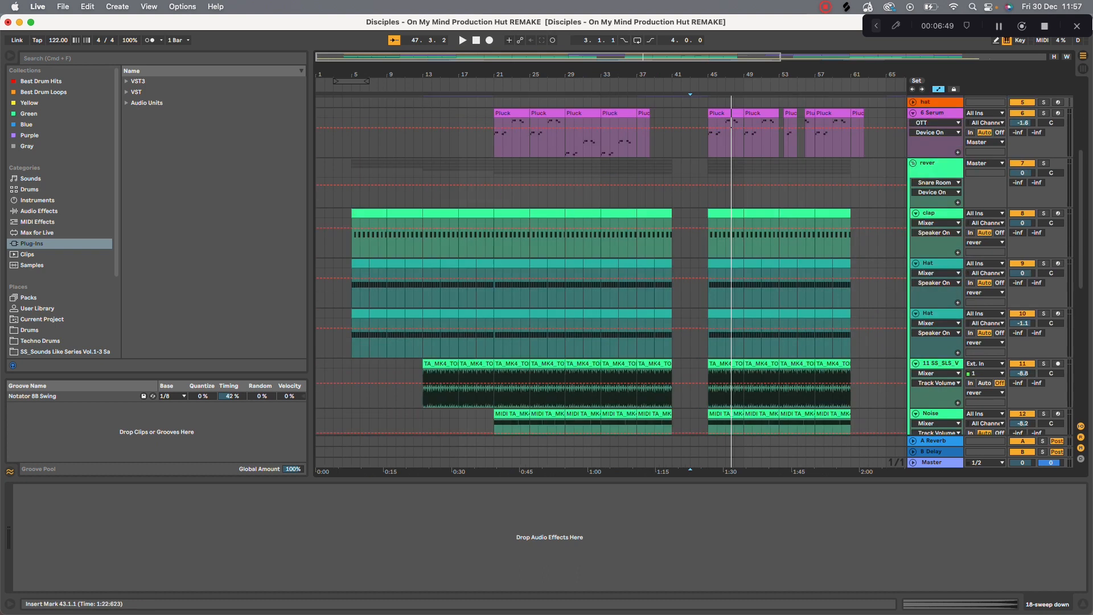
{"action": "scroll", "coordinate": [637, 266], "scroll_direction": "down", "scroll_amount": 4}
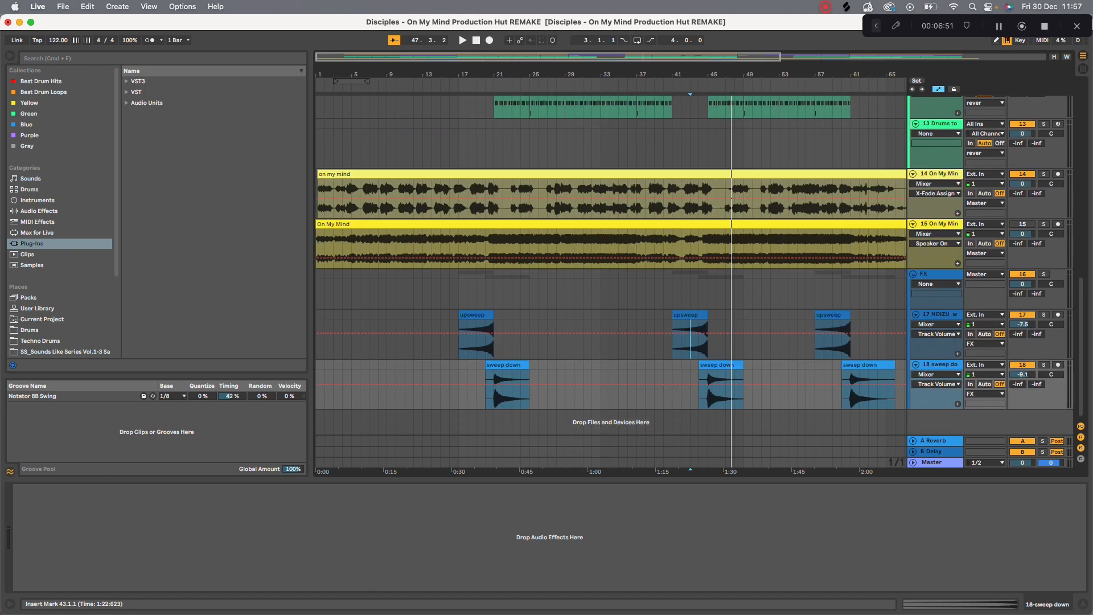
{"action": "scroll", "coordinate": [637, 265], "scroll_direction": "up", "scroll_amount": 10}
{"action": "left_click_drag", "start_coordinate": [622, 74], "coordinate": [622, 22]}
{"action": "scroll", "coordinate": [564, 162], "scroll_direction": "up", "scroll_amount": 5}
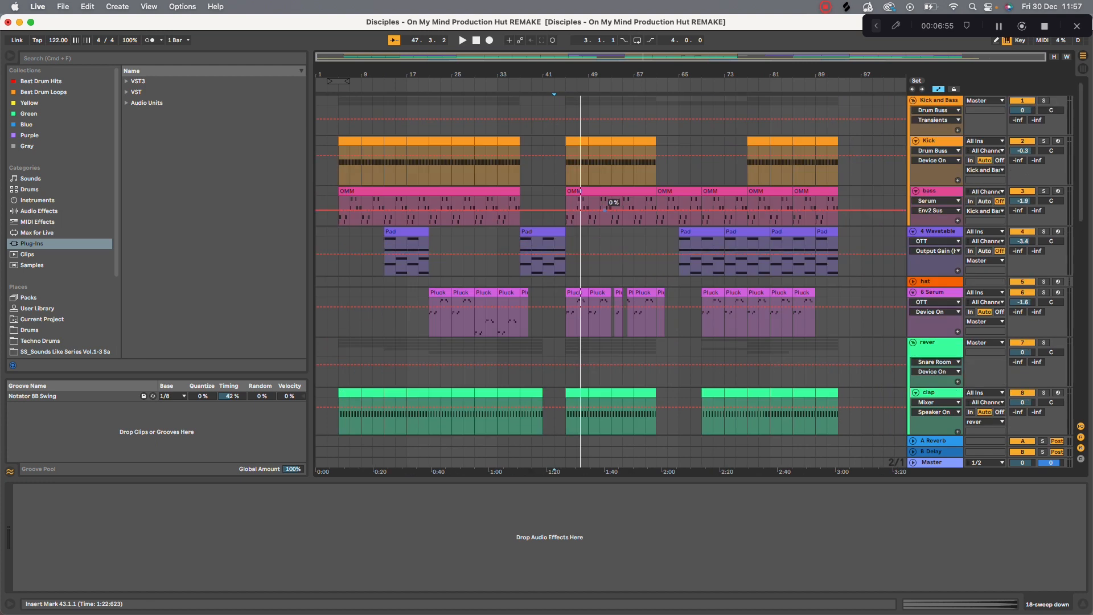
{"action": "scroll", "coordinate": [637, 265], "scroll_direction": "down", "scroll_amount": 8}
{"action": "scroll", "coordinate": [638, 265], "scroll_direction": "up", "scroll_amount": 8}
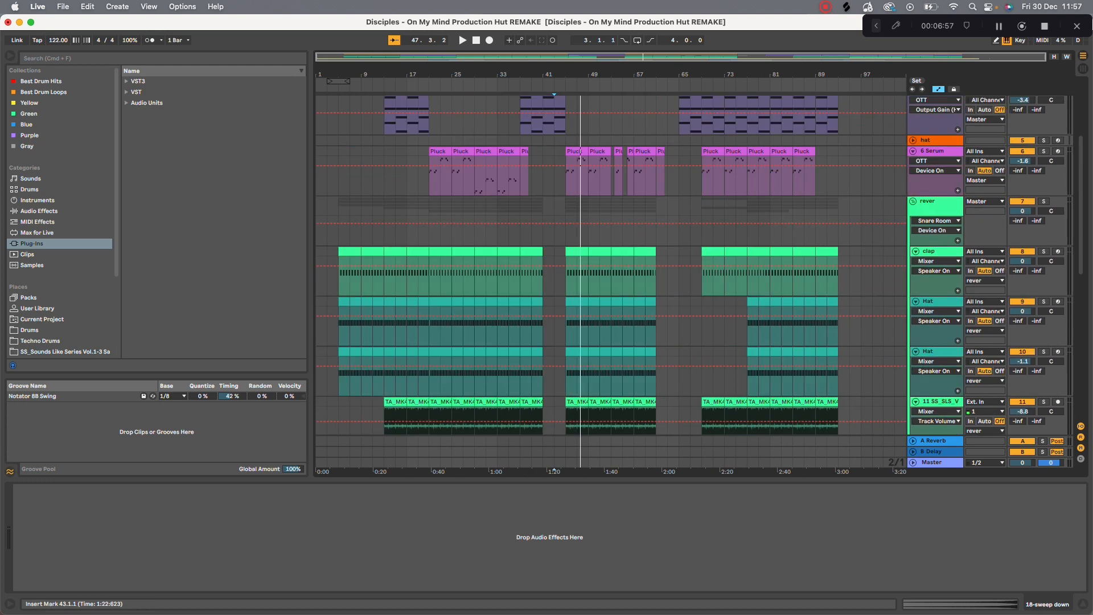
{"action": "mouse_move", "coordinate": [585, 74]}
{"action": "left_mouse_down"}
{"action": "mouse_move", "coordinate": [585, 136]}
{"action": "mouse_move", "coordinate": [408, 151]}
{"action": "mouse_move", "coordinate": [587, 193]}
{"action": "mouse_move", "coordinate": [595, 79]}
{"action": "left_mouse_up"}
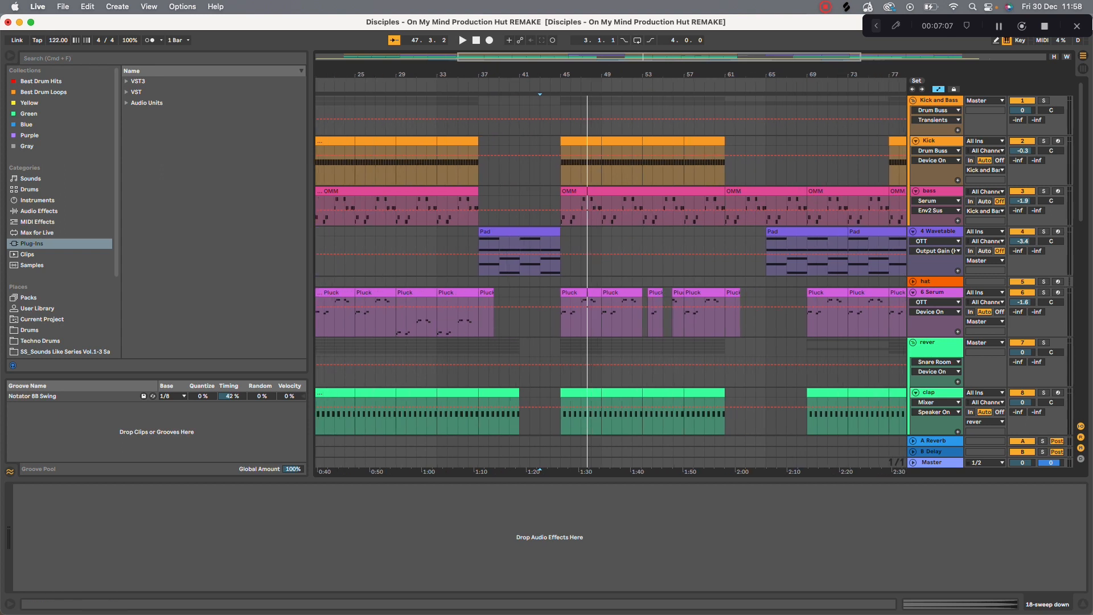